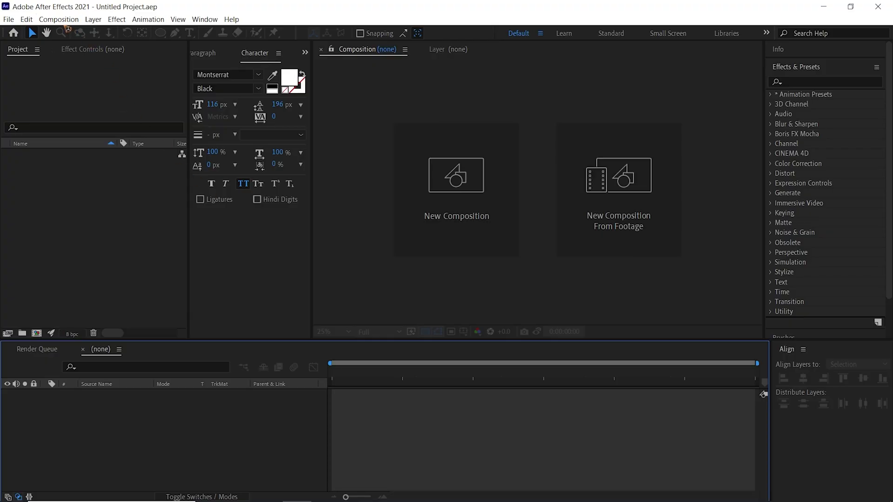
# Step: Create a 1920 × 1920 px, 25 fps, 5-second composition named Main Comp
pyautogui.click(58, 19)
pyautogui.click(74, 30)
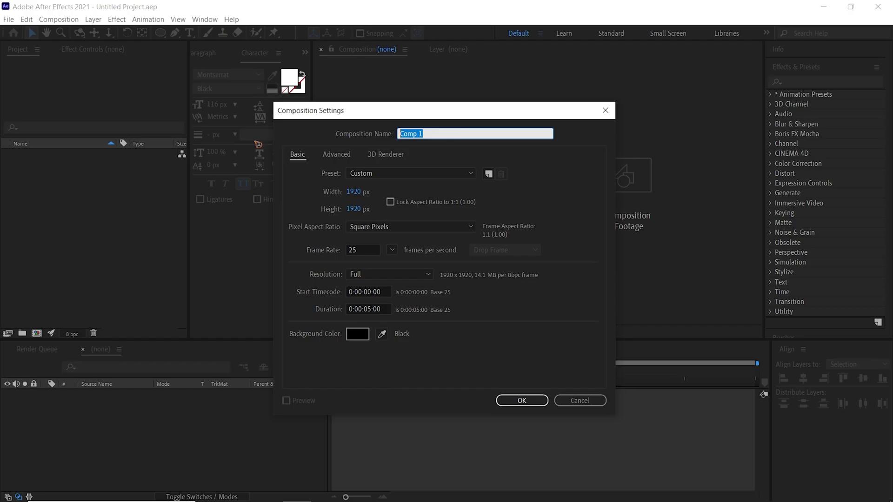
pyautogui.write('Main Comp')
pyautogui.click(522, 400)
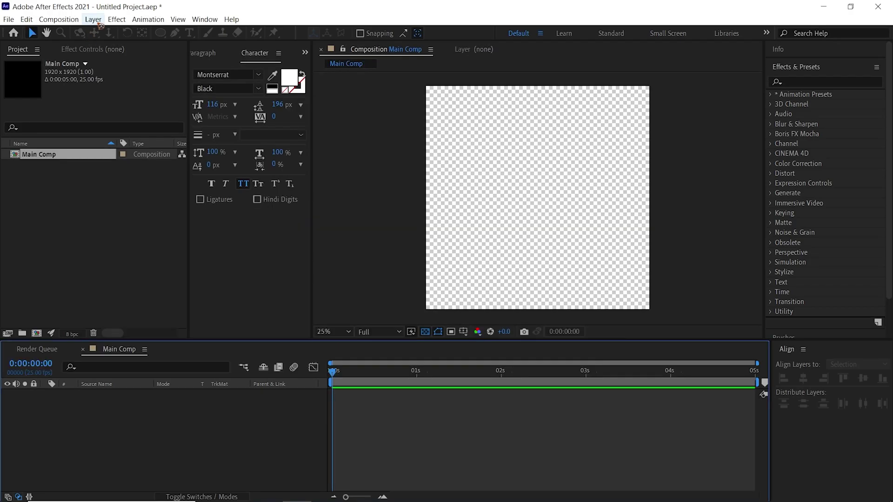
# Step: Add a pale yellow 1920 × 1920 px solid layer named BG to the composition
pyautogui.click(93, 19)
pyautogui.moveTo(104, 32)
pyautogui.click(284, 44)
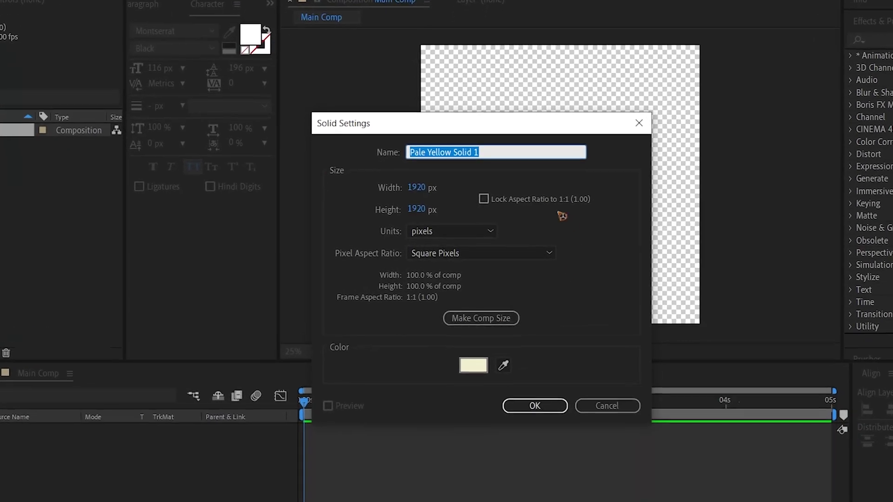
pyautogui.write('BG')
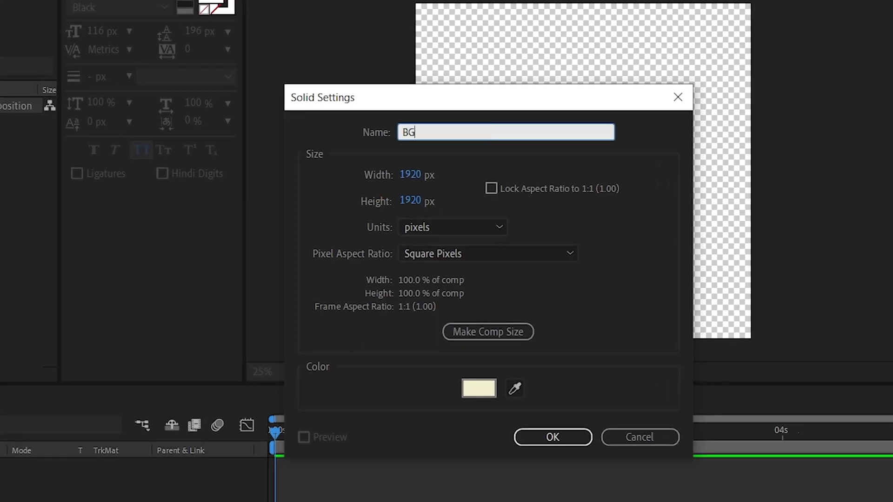
pyautogui.click(553, 437)
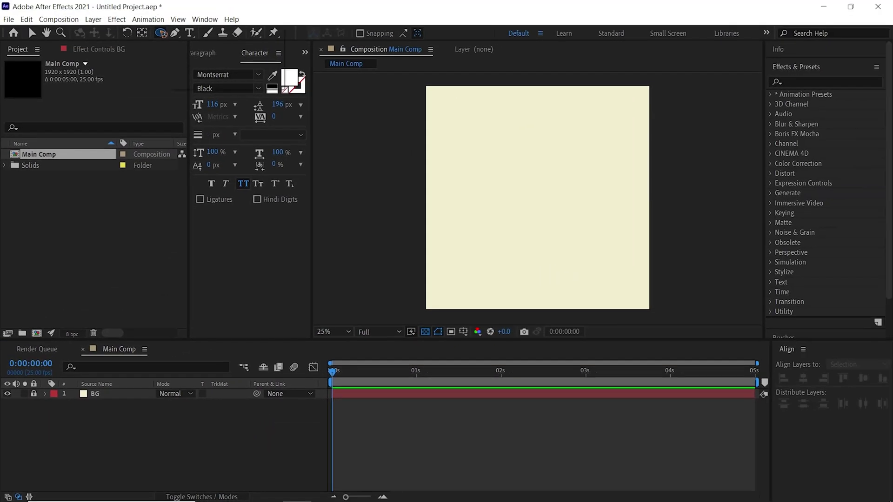
# Step: Draw a small black circle at the composition's centre with the Ellipse tool and centre its anchor point in the layer content
pyautogui.moveTo(160, 32); pyautogui.dragTo(217, 58)
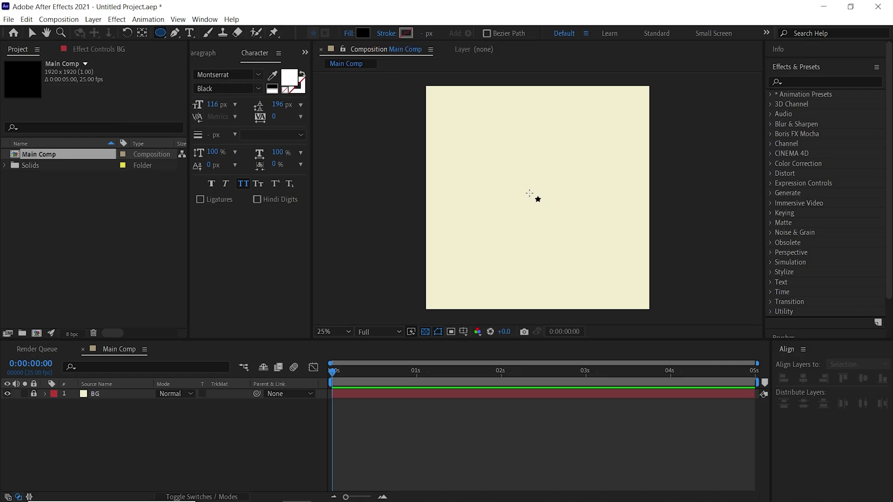
pyautogui.moveTo(530, 192); pyautogui.dragTo(560, 222)
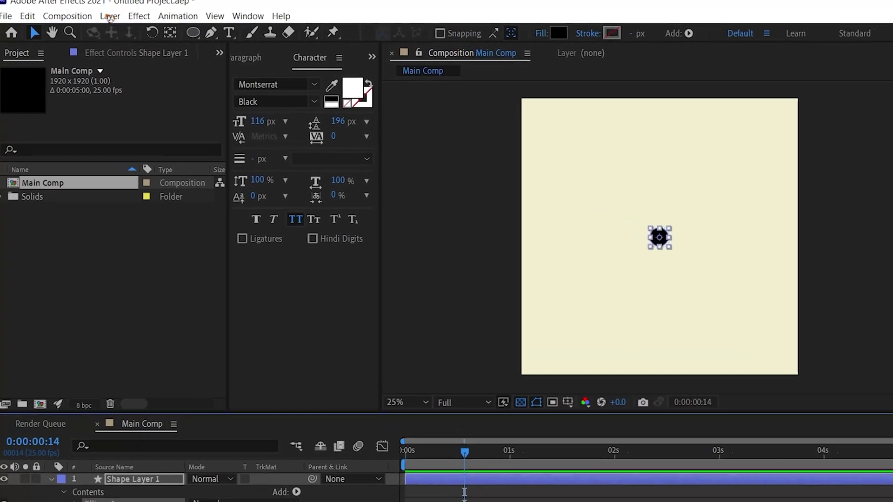
pyautogui.click(93, 19)
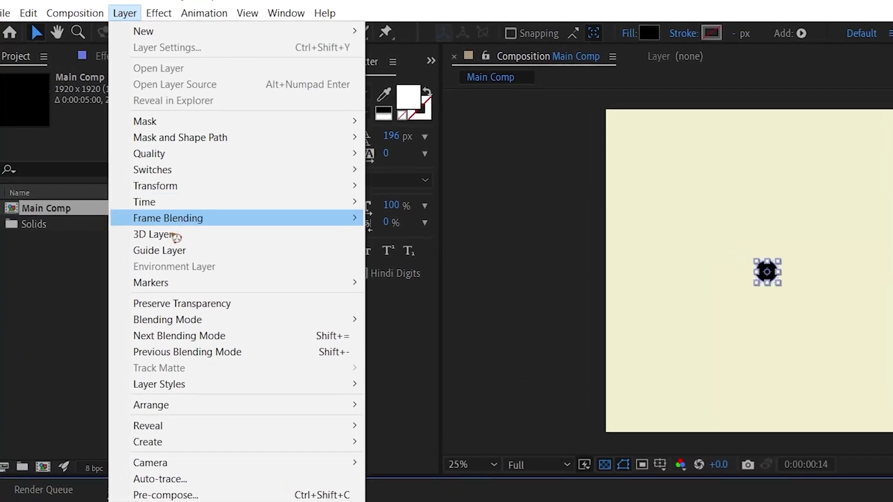
pyautogui.moveTo(264, 186)
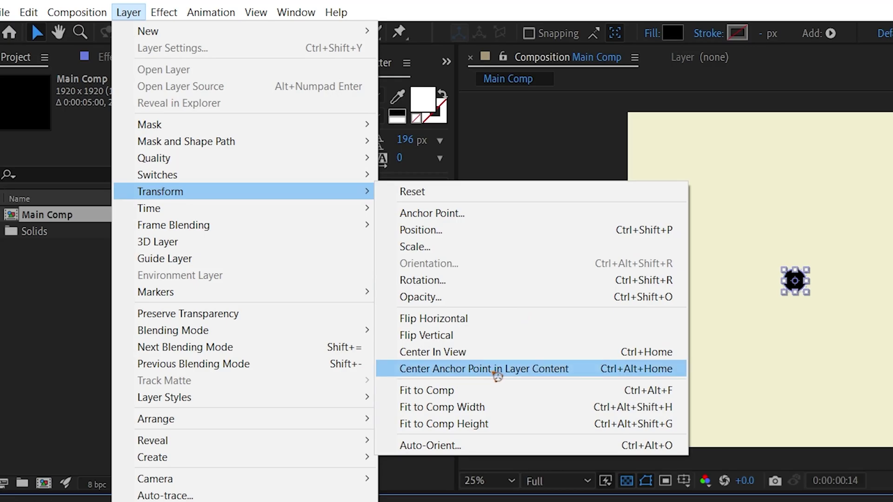
pyautogui.click(497, 370)
# Step: Rename the circle's shape layer as circle
pyautogui.press('Return')
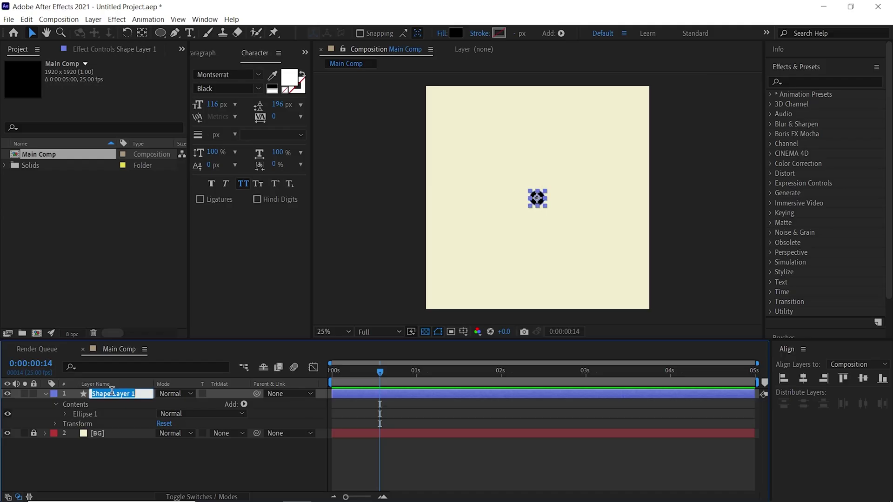
pyautogui.write('circle')
pyautogui.press('Return')
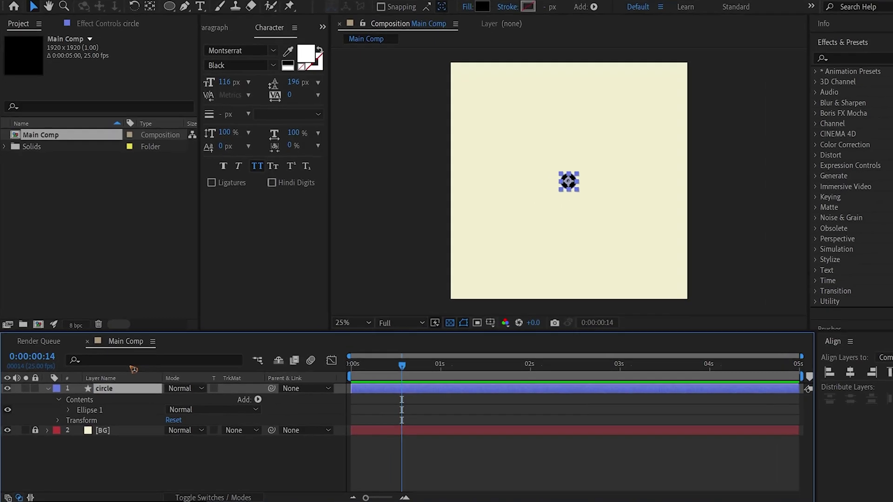
# Step: Keyframe the circle's Position at 0:00:01:00, and at 0:00:00:00 move it above the frame to 956, -137
pyautogui.press('p')
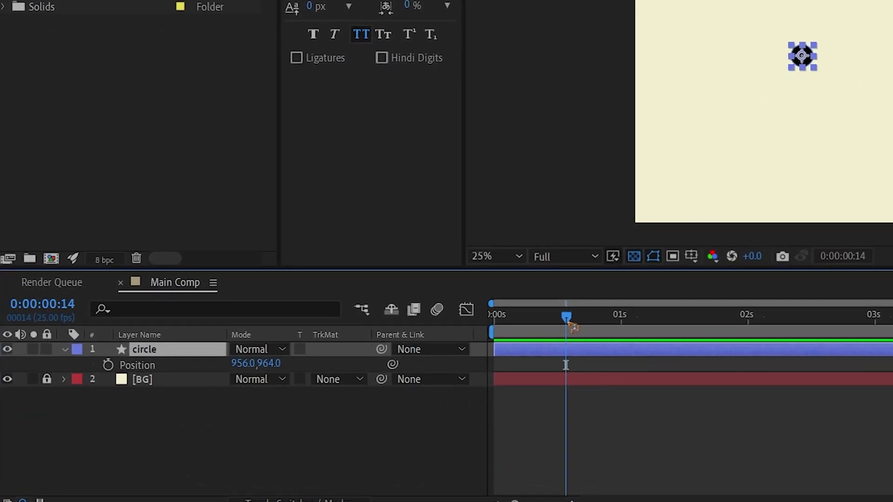
pyautogui.moveTo(573, 327); pyautogui.dragTo(628, 345)
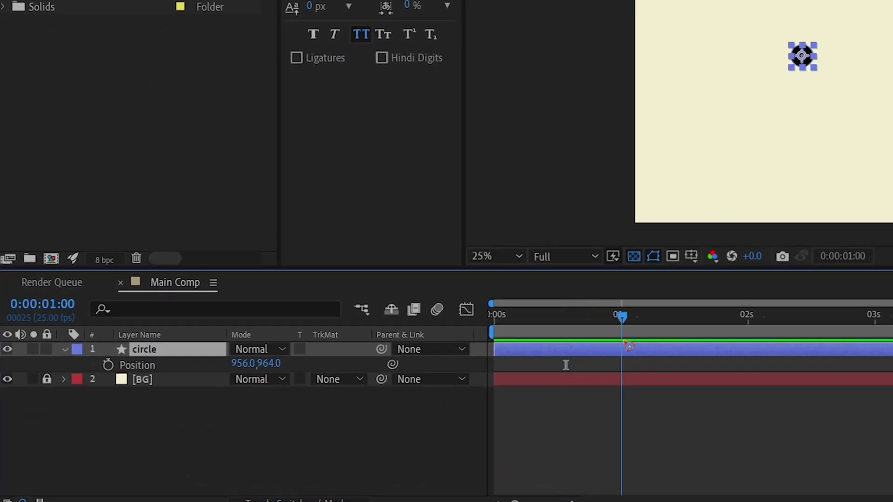
pyautogui.click(109, 365)
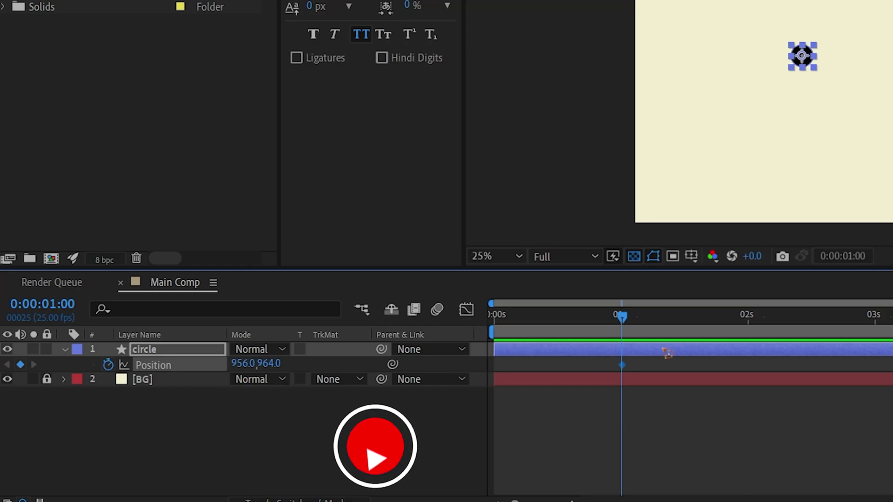
pyautogui.press('Home')
pyautogui.moveTo(261, 369); pyautogui.dragTo(10, 369)
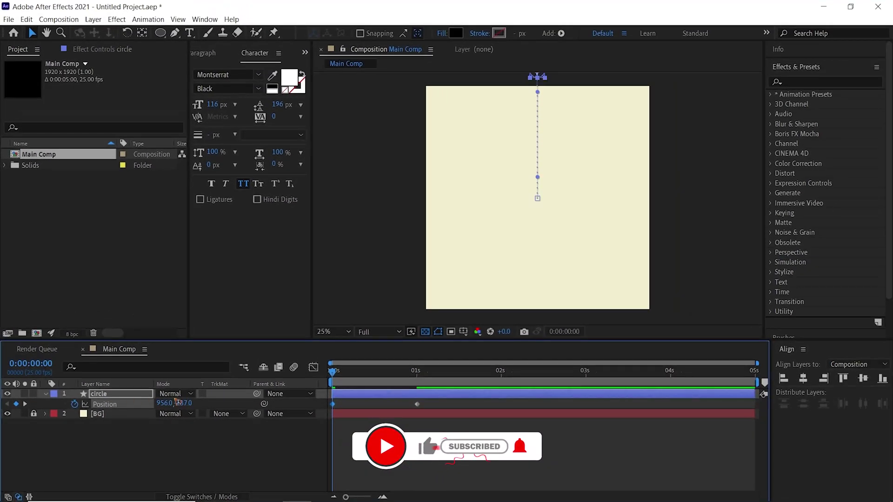
# Step: Draw a wide black rectangle above the composition, extending past both sides and slightly overlapping its upper edge
pyautogui.moveTo(160, 32); pyautogui.dragTo(241, 35)
pyautogui.moveTo(186, 47); pyautogui.dragTo(182, 43)
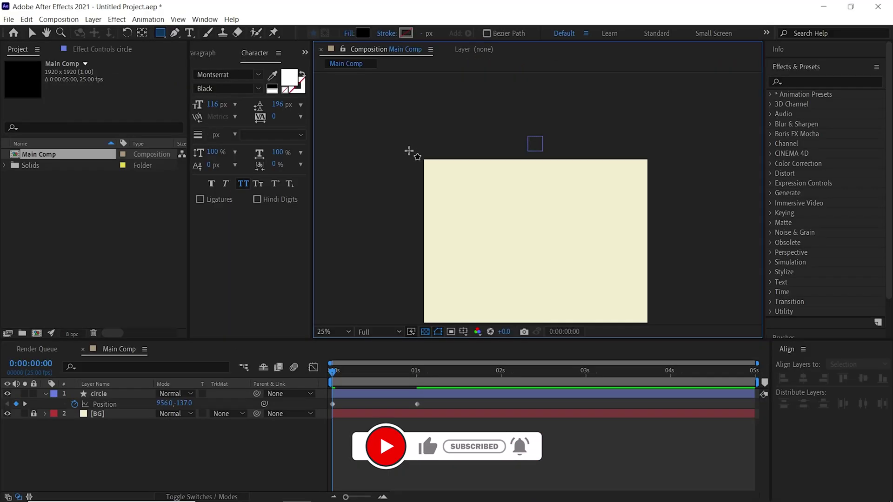
pyautogui.moveTo(394, 142); pyautogui.dragTo(665, 163)
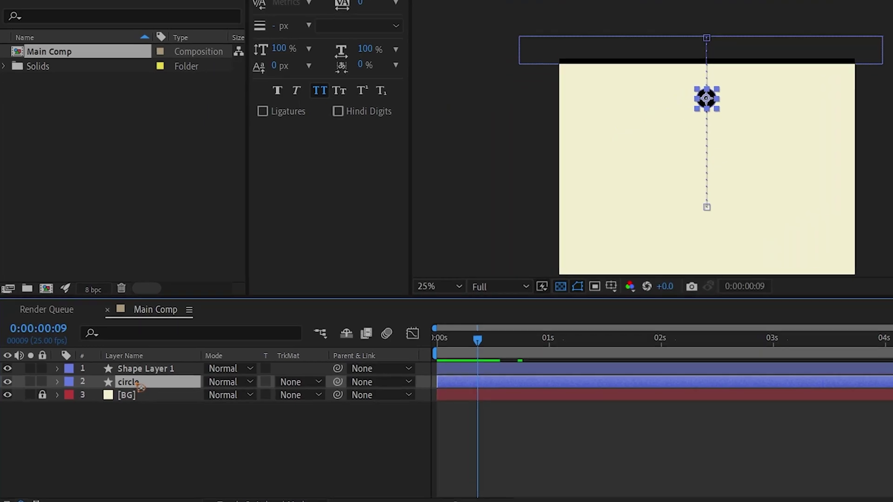
# Step: Easy-ease both of the circle's Position keyframes and lengthen the first keyframe's outgoing influence in the speed graph
pyautogui.press('u')
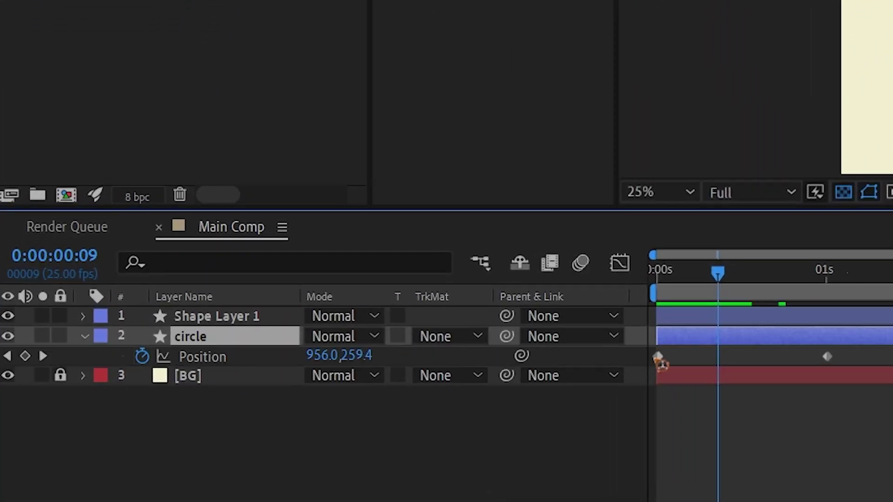
pyautogui.moveTo(880, 367); pyautogui.dragTo(563, 374)
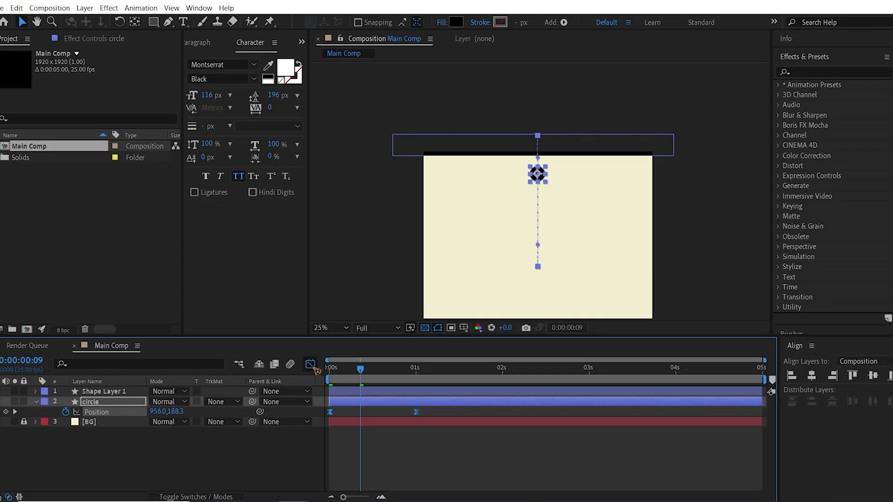
pyautogui.hotkey('shift', 'F3')
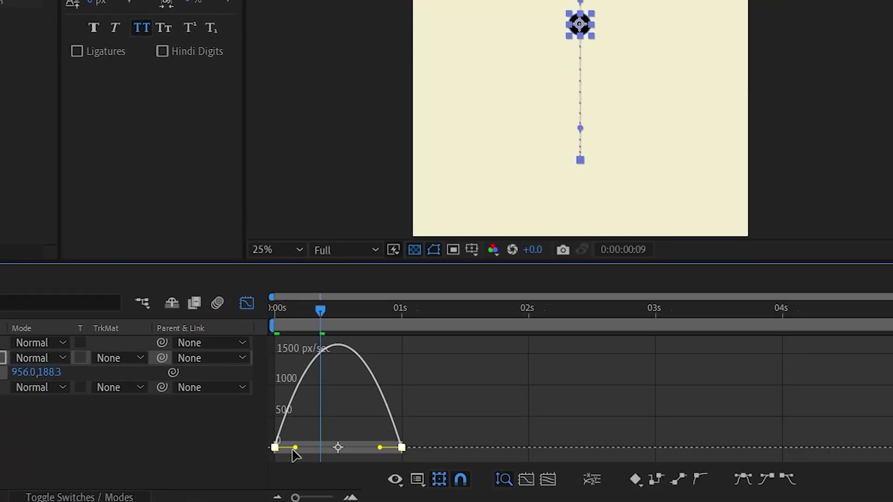
pyautogui.moveTo(294, 455); pyautogui.dragTo(371, 458)
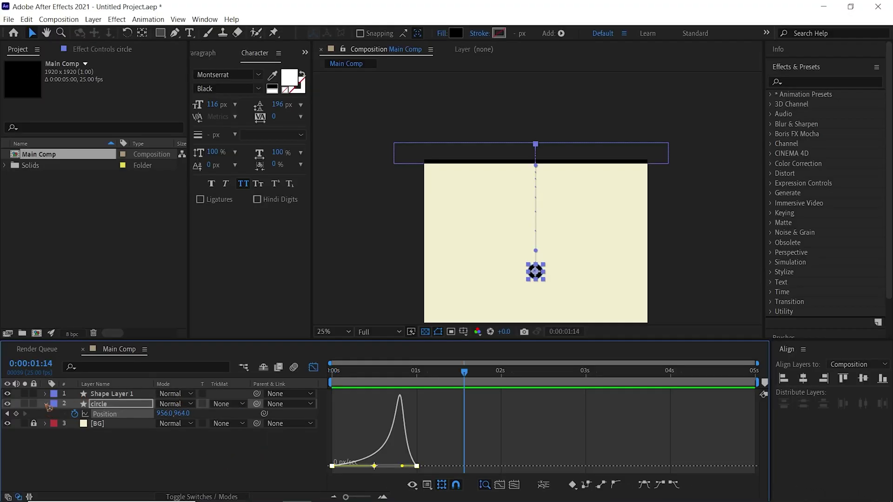
# Step: Close the graph view, duplicate the circle layer and set the duplicate's Scale to 80%
pyautogui.click(45, 404)
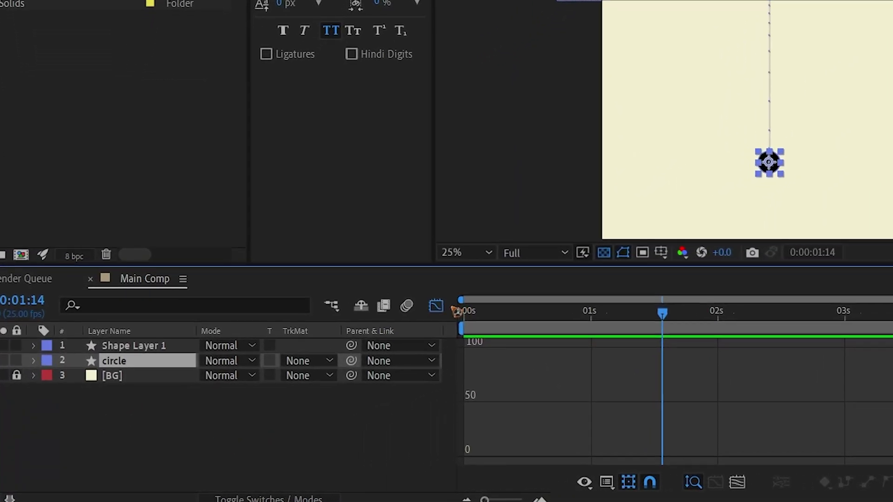
pyautogui.click(436, 306)
pyautogui.hotkey('ctrl', 'd')
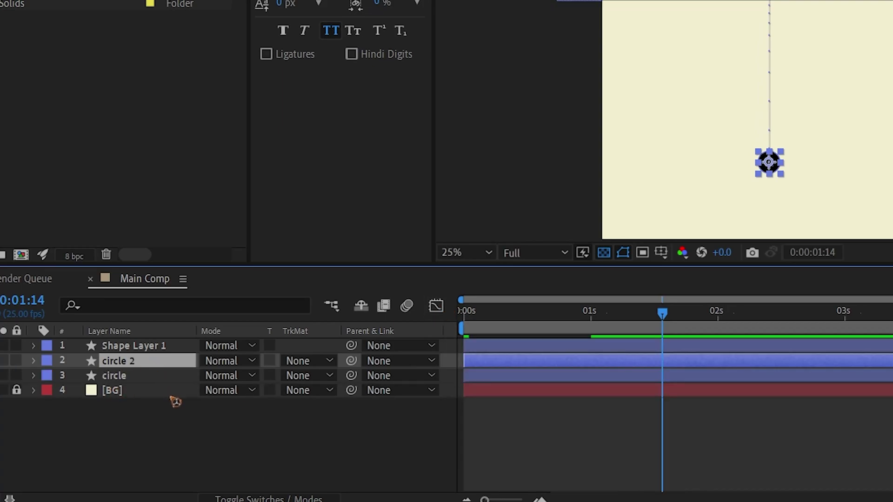
pyautogui.press('s')
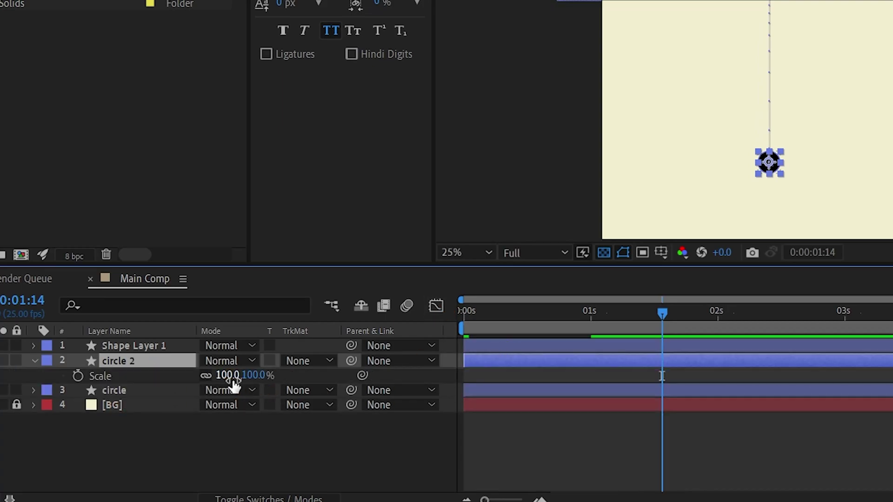
pyautogui.click(228, 377)
pyautogui.write('80')
pyautogui.press('Return')
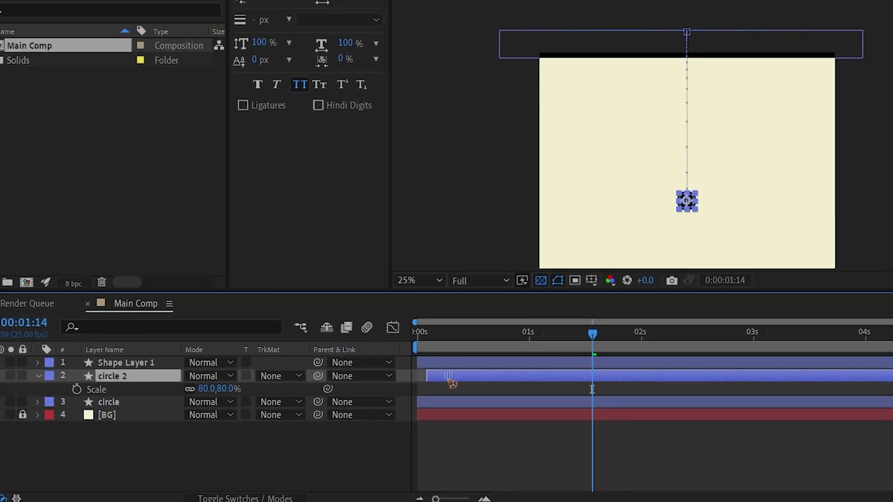
# Step: Shift the circle 2 layer slightly forward in time and preview the animation
pyautogui.moveTo(413, 346); pyautogui.dragTo(343, 371)
pyautogui.click(475, 443)
pyautogui.press('space')
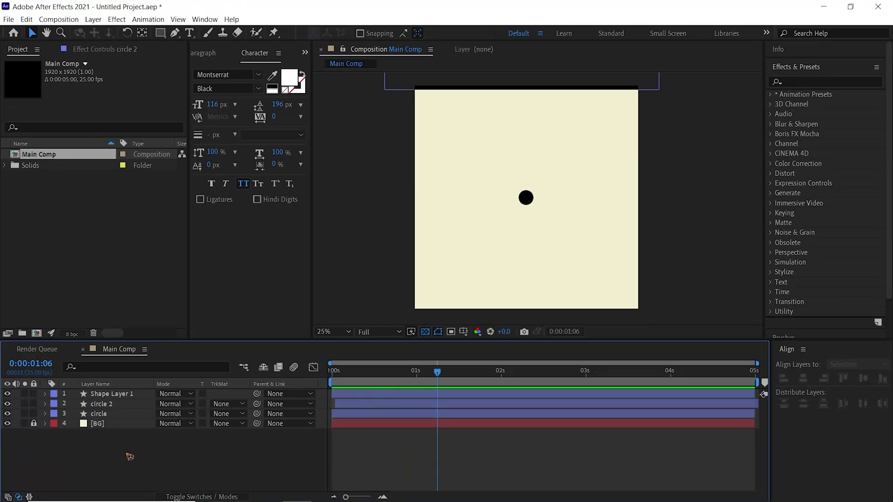
# Step: Pre-compose the rectangle and both circle layers into a composition named drop, moving all attributes into it
pyautogui.click(116, 418)
pyautogui.hotkey('ctrl', 'a')
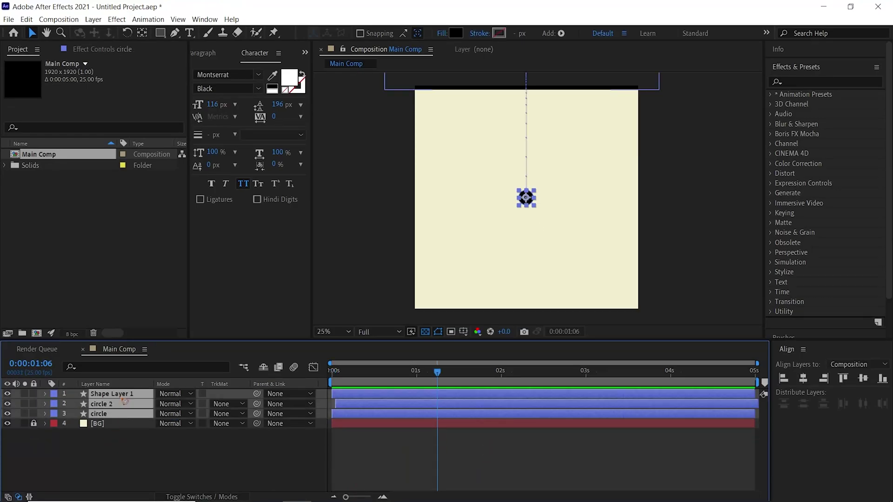
pyautogui.rightClick(125, 401)
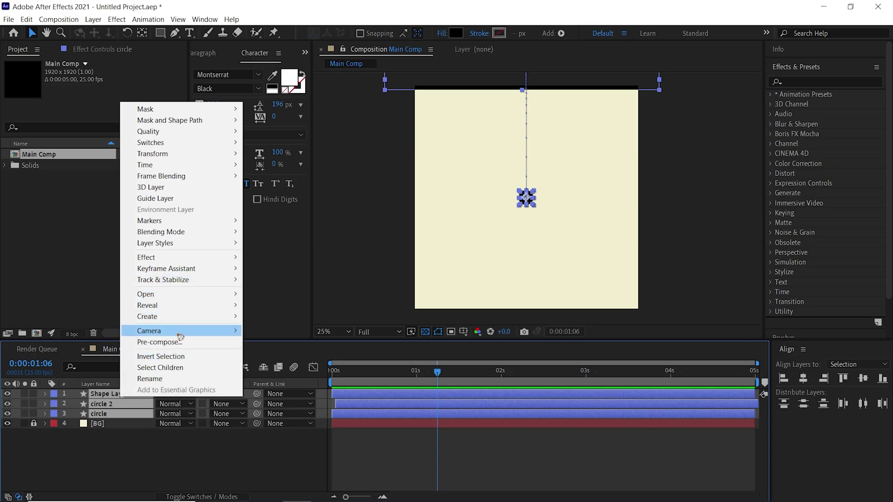
pyautogui.click(186, 341)
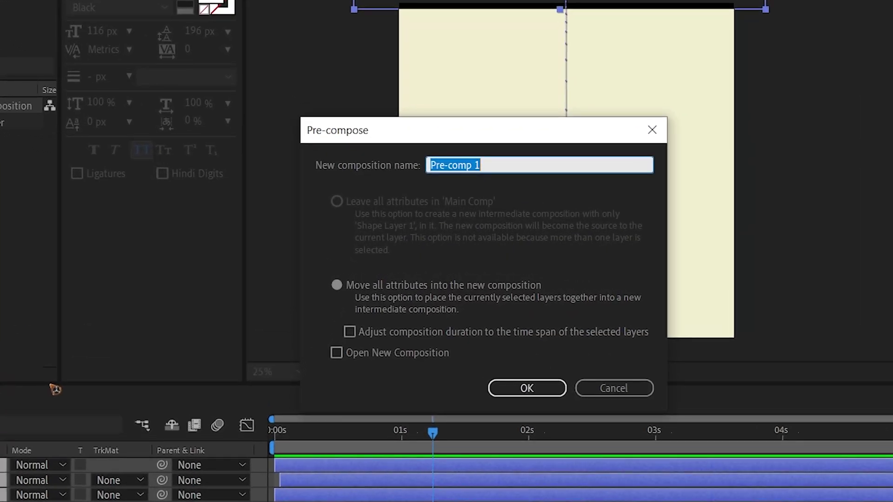
pyautogui.write('drop')
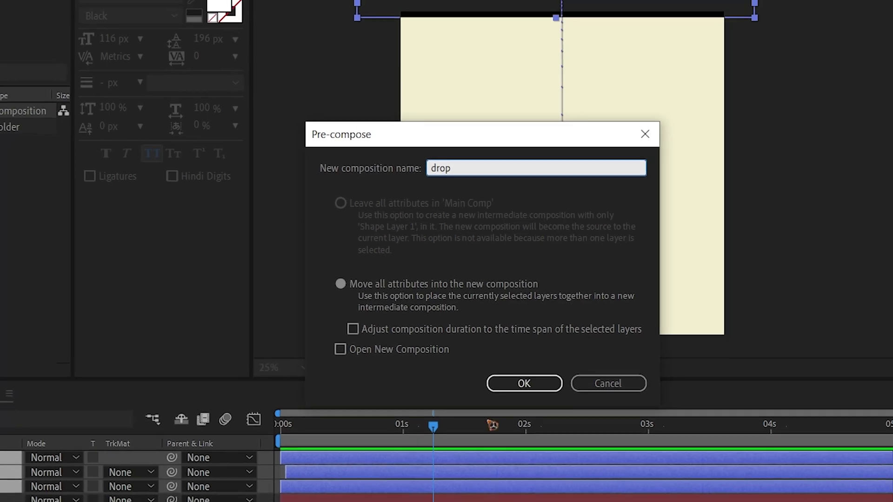
pyautogui.press('Return')
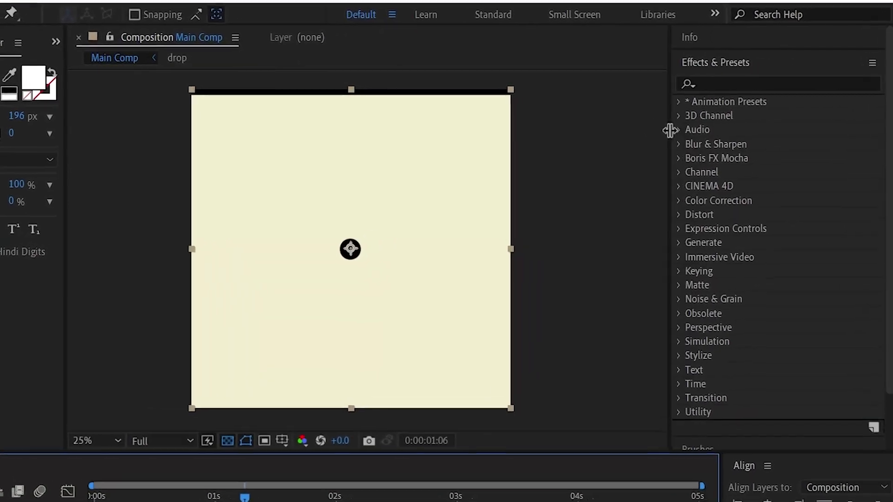
# Step: Apply the Gaussian Blur and Simple Choker effects to the drop layer
pyautogui.click(726, 86)
pyautogui.write('gaussian')
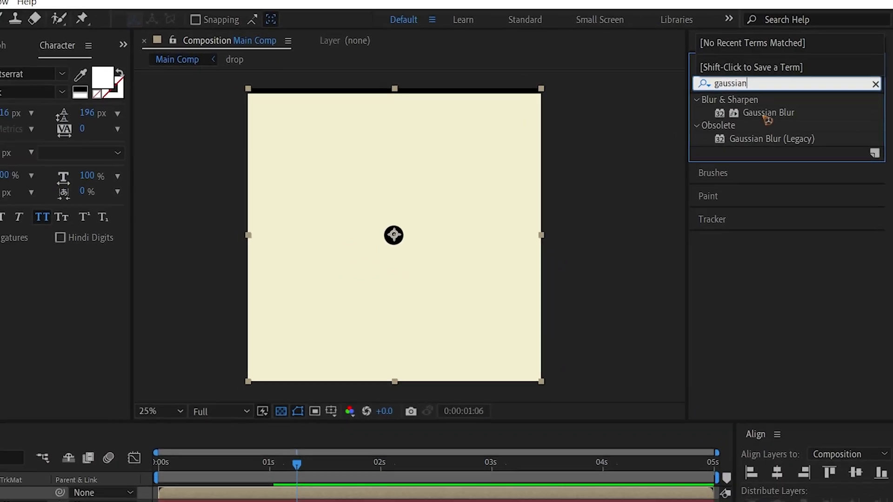
pyautogui.moveTo(767, 120); pyautogui.dragTo(502, 95)
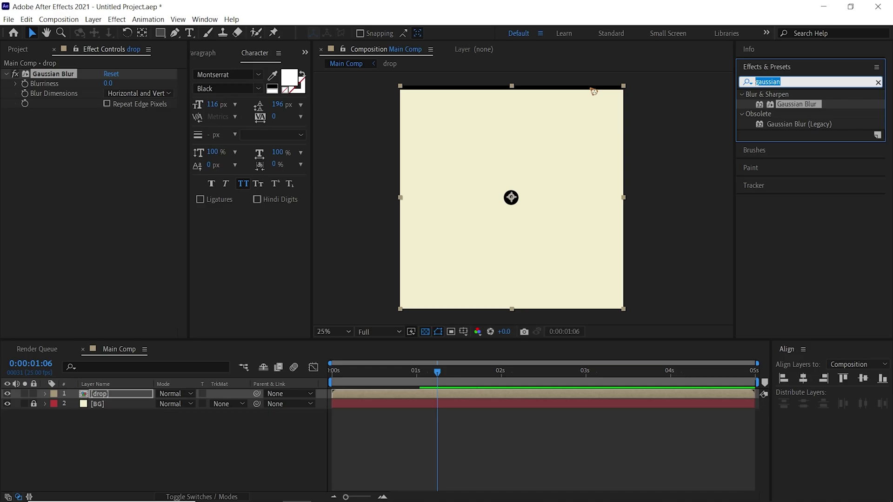
pyautogui.write('simple')
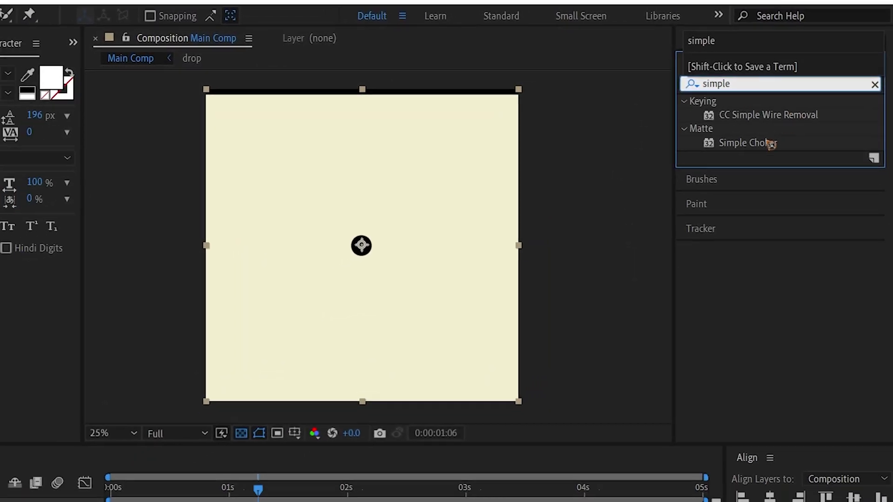
pyautogui.moveTo(770, 145); pyautogui.dragTo(113, 245)
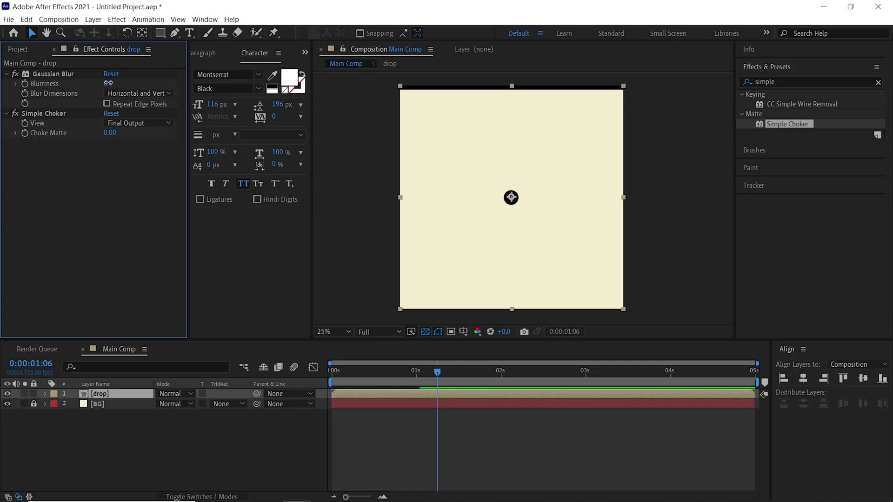
# Step: Set the drop layer's Gaussian Blur Blurriness to 70 and Simple Choker Choke Matte to 27.90, and scrub through the result
pyautogui.moveTo(108, 83); pyautogui.dragTo(109, 85)
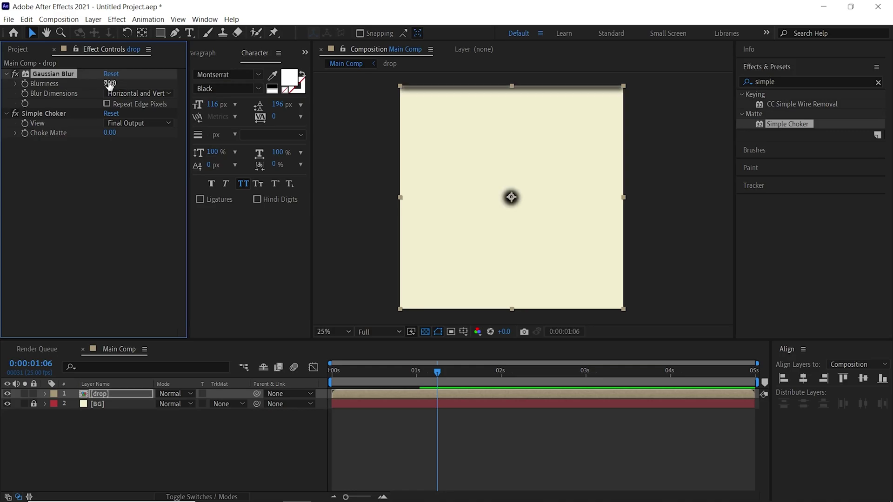
pyautogui.moveTo(110, 132); pyautogui.dragTo(77, 139)
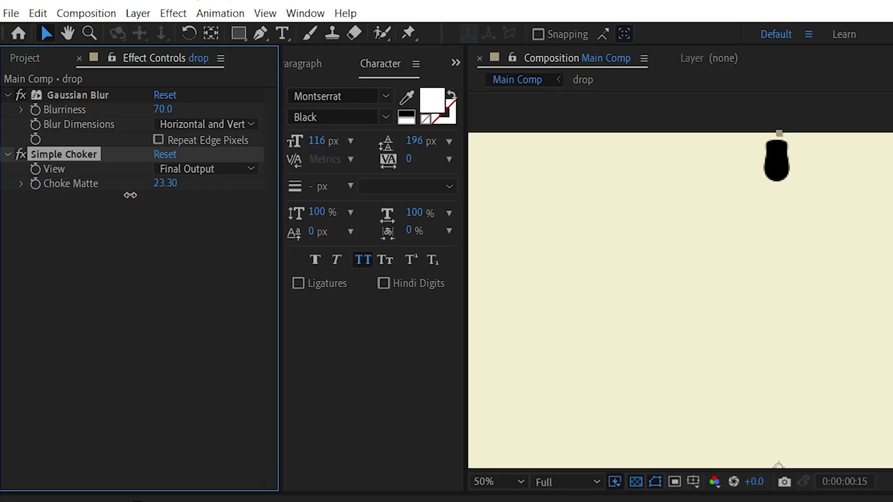
pyautogui.moveTo(130, 194); pyautogui.dragTo(167, 195)
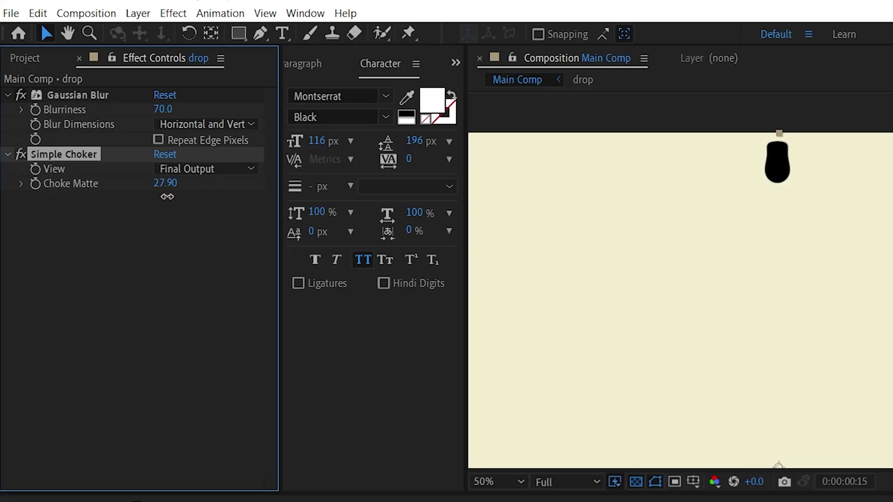
pyautogui.moveTo(333, 373); pyautogui.dragTo(419, 385)
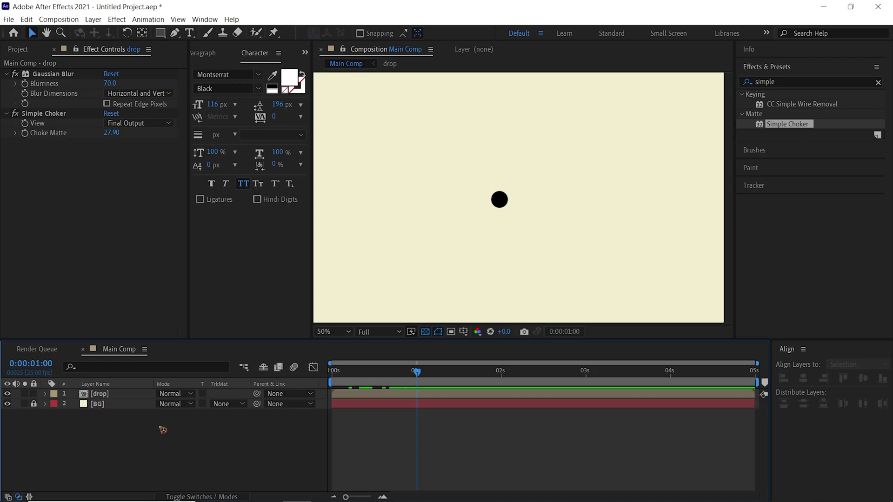
# Step: At 0:00:00:23, draw a closed Pen tool shape over the drop's lower part, with a downward-curving upper edge and straight lower sides
pyautogui.click(174, 32)
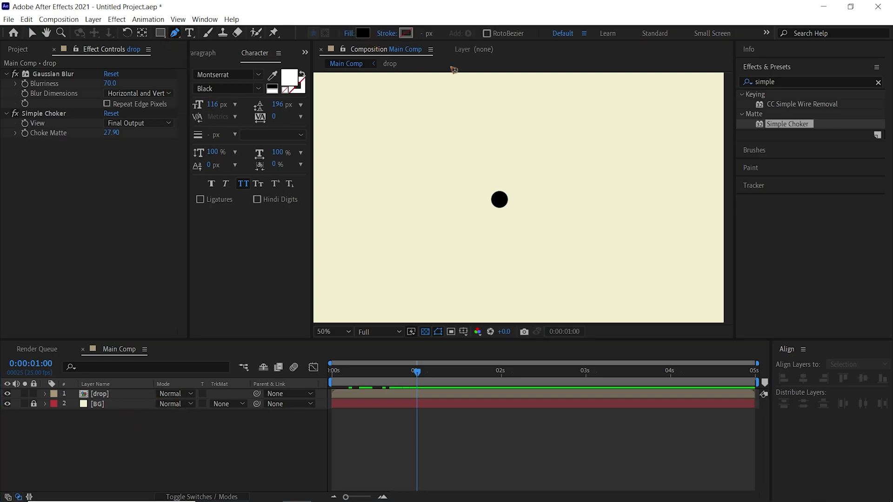
pyautogui.press('.')
pyautogui.press('.')
pyautogui.moveTo(394, 388); pyautogui.dragTo(411, 389)
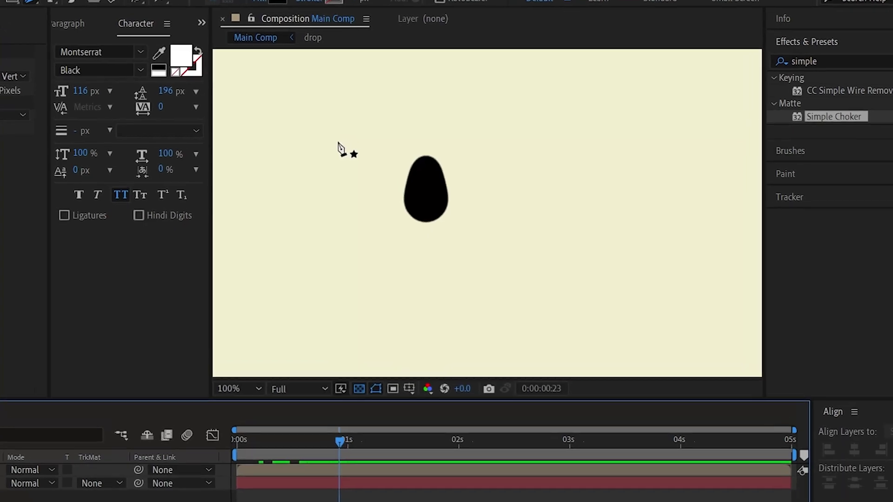
pyautogui.click(368, 142)
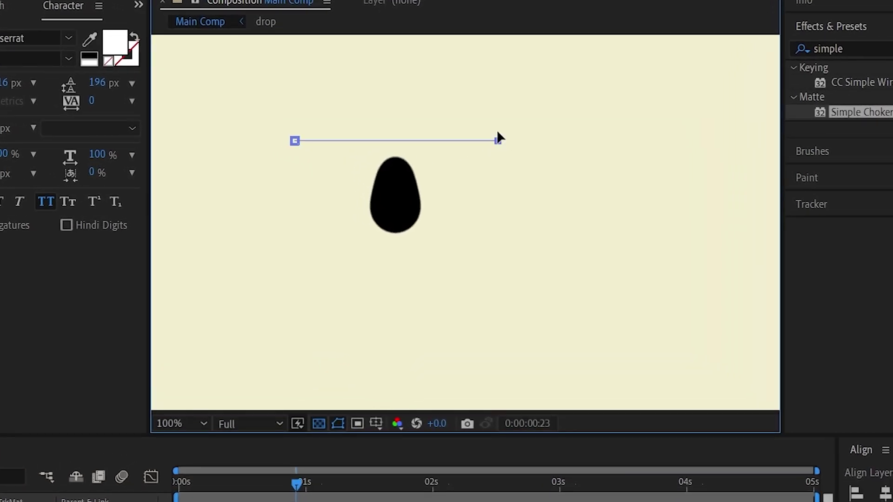
pyautogui.moveTo(498, 139); pyautogui.dragTo(598, 139)
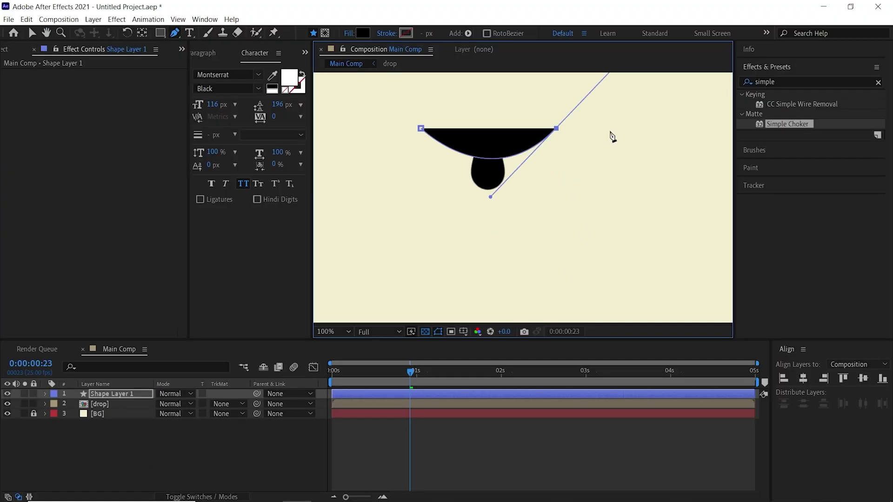
pyautogui.press(',')
pyautogui.press(',')
pyautogui.press(',')
pyautogui.press(',')
pyautogui.click(562, 258)
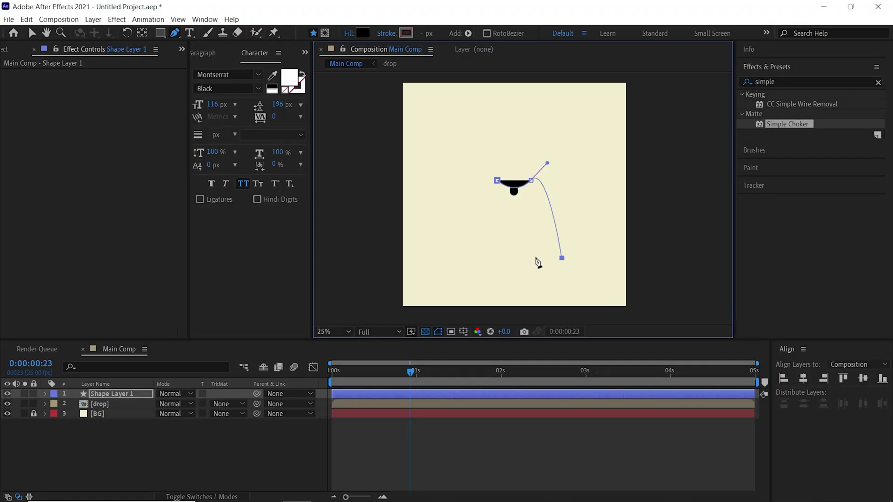
pyautogui.click(476, 255)
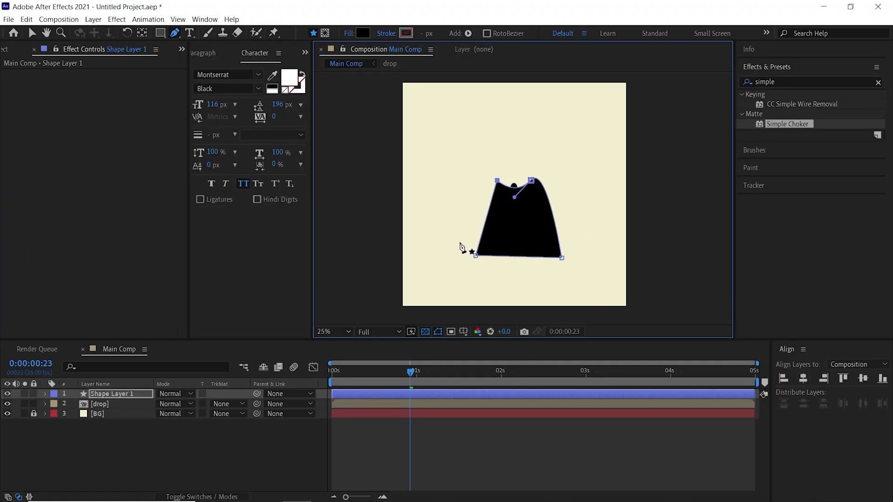
# Step: Rename the new shape layer to mask
pyautogui.click(123, 399)
pyautogui.press('Return')
pyautogui.write('ma')
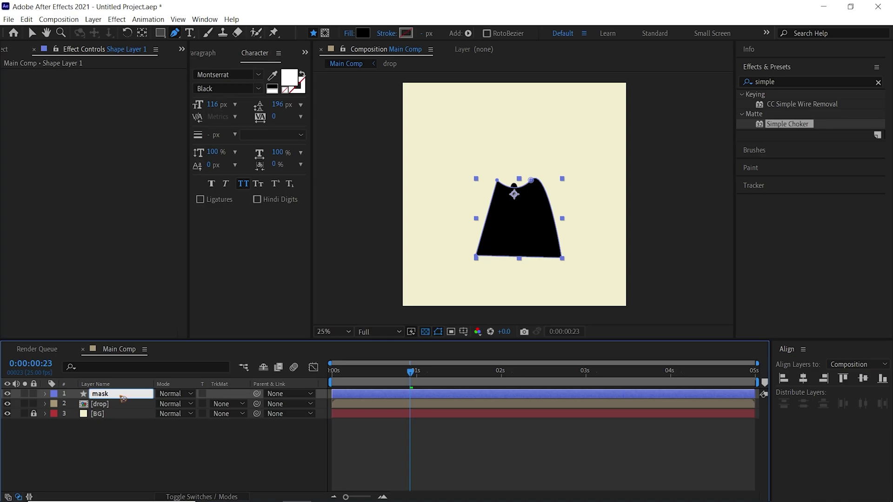
pyautogui.write('sk')
pyautogui.press('Return')
# Step: Set the drop layer's track matte to Alpha Inverted Matte "mask"
pyautogui.click(120, 404)
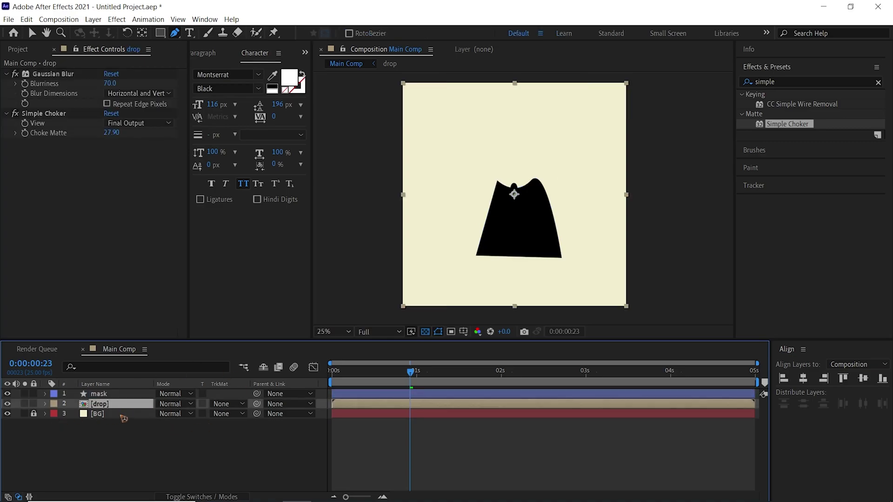
pyautogui.click(222, 408)
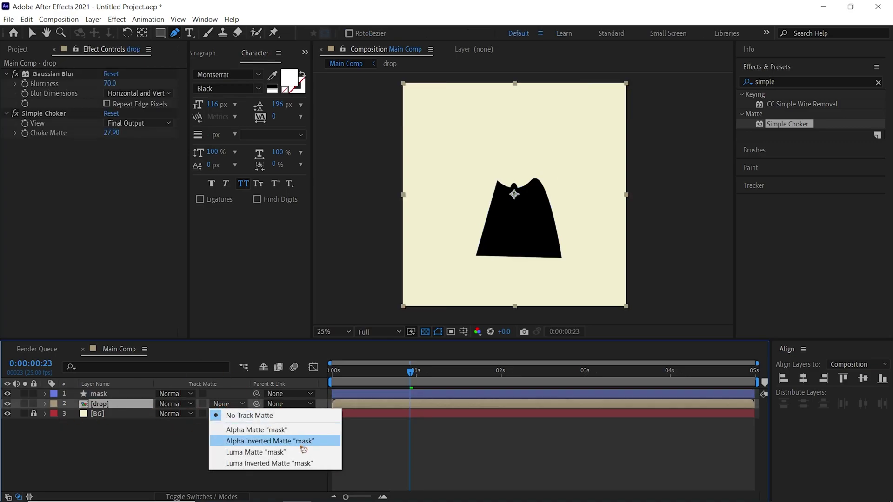
pyautogui.click(300, 442)
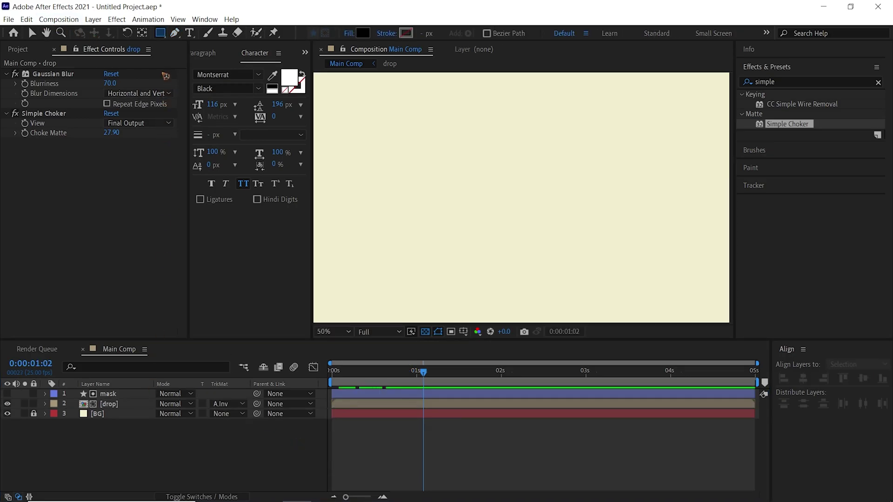
# Step: At 0:00:00:23, draw a wide, flat ellipse centred on the spot where the drop lands, as a new shape layer
pyautogui.moveTo(161, 36); pyautogui.dragTo(196, 69)
pyautogui.moveTo(375, 374); pyautogui.dragTo(410, 377)
pyautogui.scroll(-2, 506, 149)
pyautogui.moveTo(455, 180)
pyautogui.mouseDown()
pyautogui.moveTo(628, 210)
pyautogui.moveTo(602, 205)
pyautogui.mouseUp()
pyautogui.press('v')
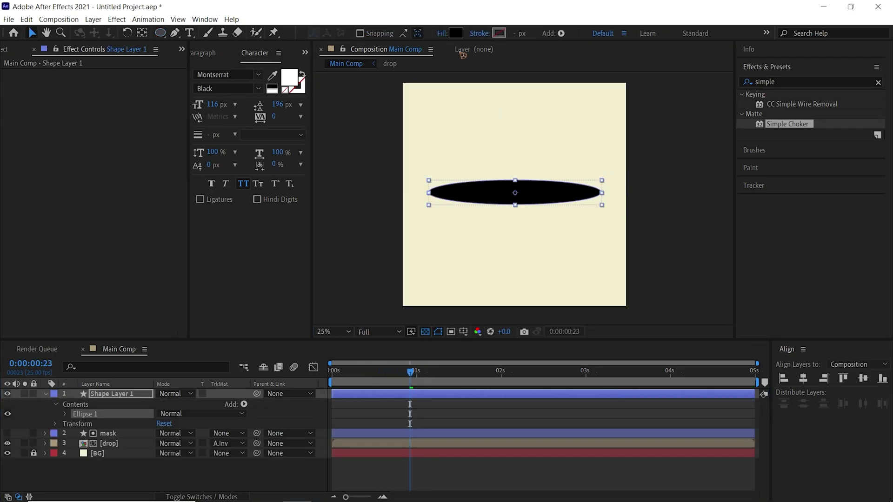
# Step: Set the ellipse's fill to None and give it a 10 px stroke in black (000000)
pyautogui.click(443, 34)
pyautogui.click(404, 226)
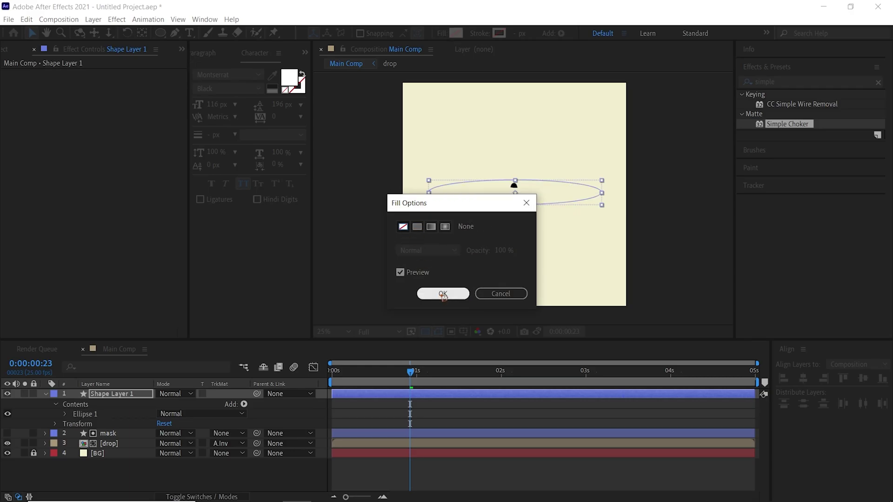
pyautogui.click(442, 294)
pyautogui.click(500, 35)
pyautogui.moveTo(479, 362); pyautogui.dragTo(404, 438)
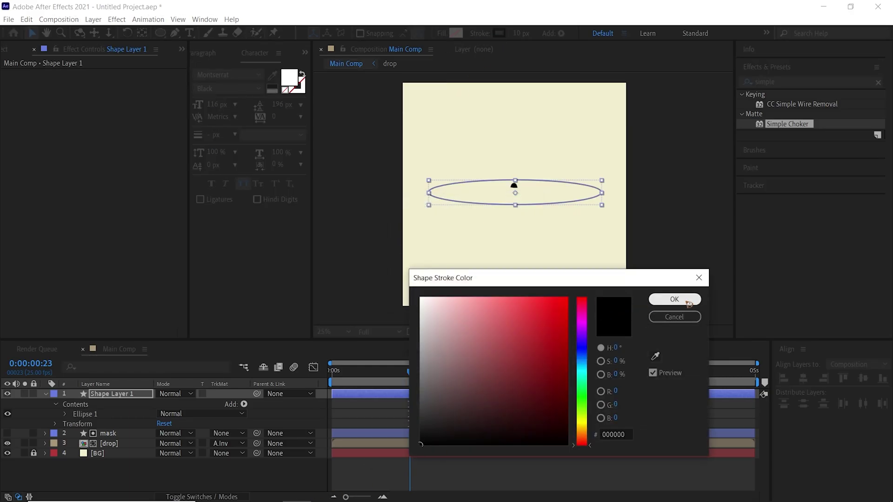
pyautogui.click(687, 302)
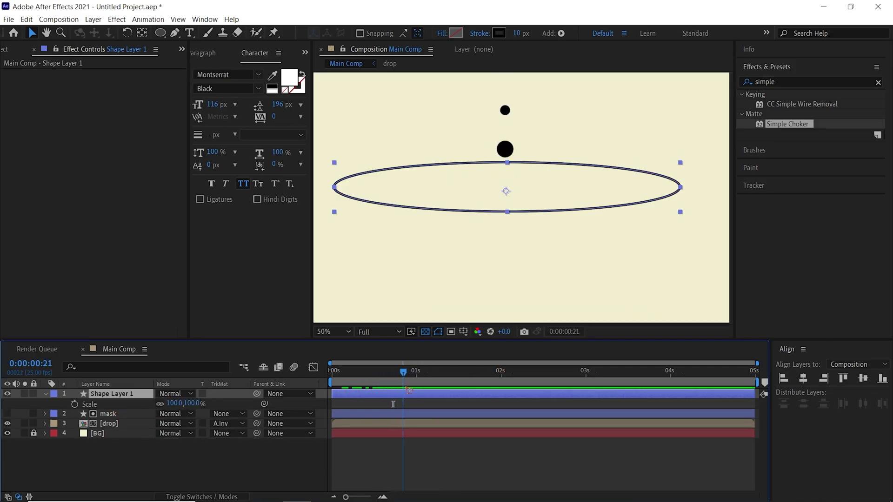
# Step: Set the ellipse layer's Scale to 0% at 0:00:00:22 and start keyframing it
pyautogui.click(172, 404)
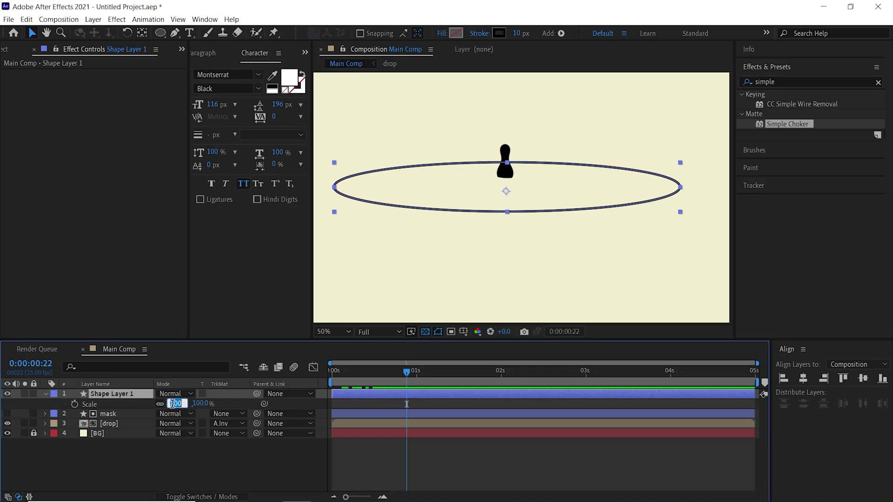
pyautogui.write('0')
pyautogui.press('Return')
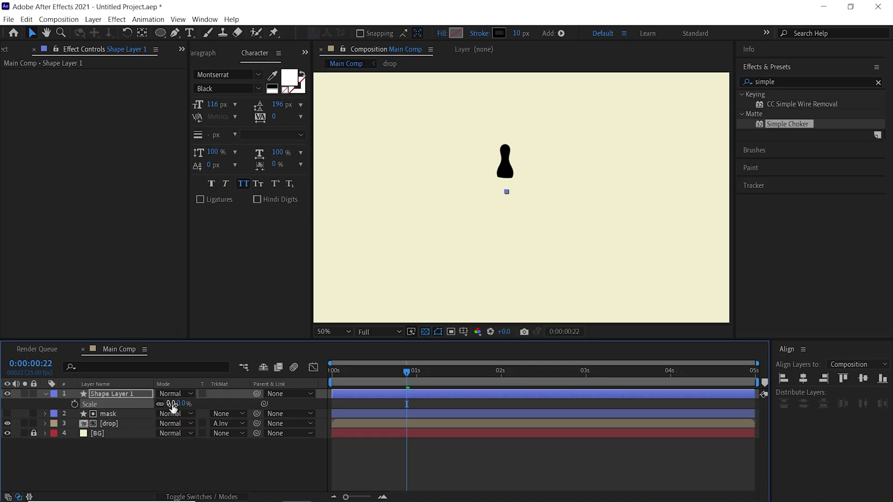
pyautogui.click(74, 403)
# Step: Add a Scale keyframe of 100% to the ellipse layer at 0:00:02:00
pyautogui.moveTo(416, 375); pyautogui.dragTo(505, 385)
pyautogui.click(173, 404)
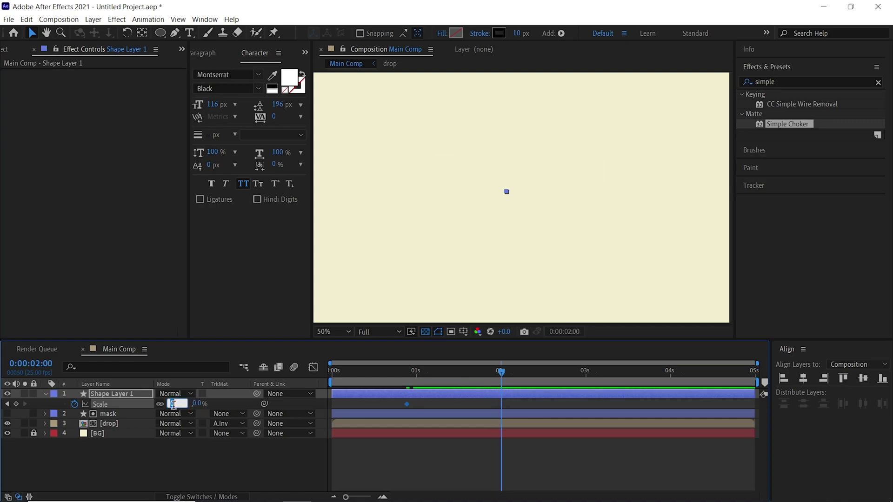
pyautogui.write('100')
pyautogui.press('Return')
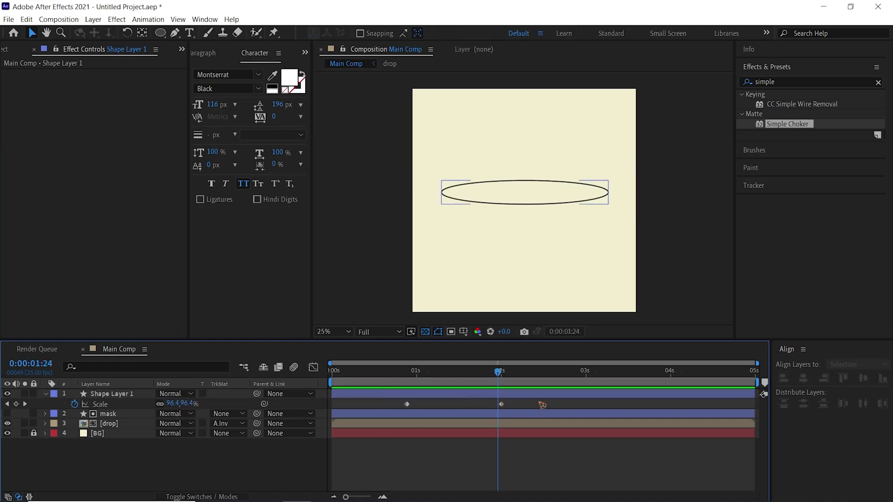
# Step: Apply Easy Ease to both Scale keyframes and shorten the first keyframe's influence in the speed graph for a fast start
pyautogui.moveTo(551, 402); pyautogui.dragTo(351, 423)
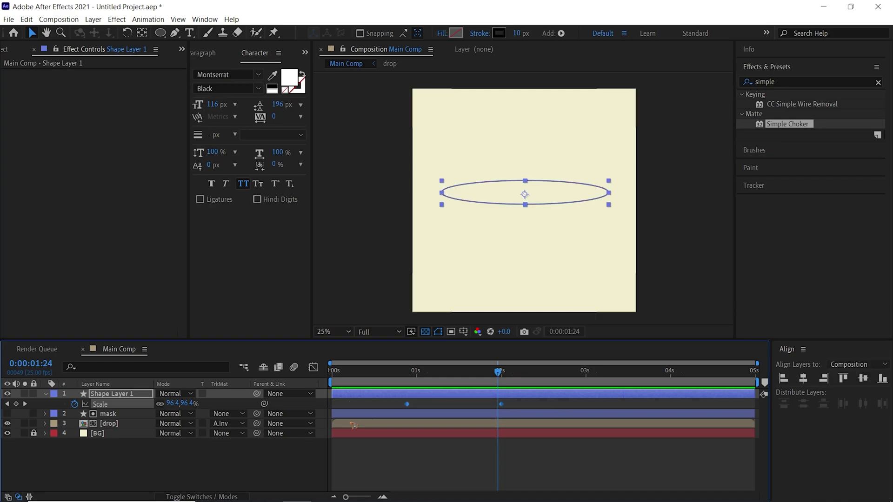
pyautogui.press('F9')
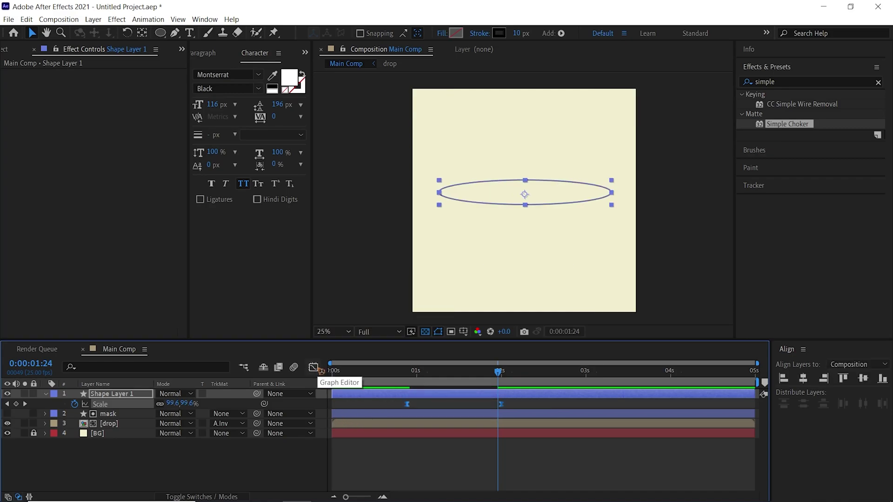
pyautogui.click(314, 367)
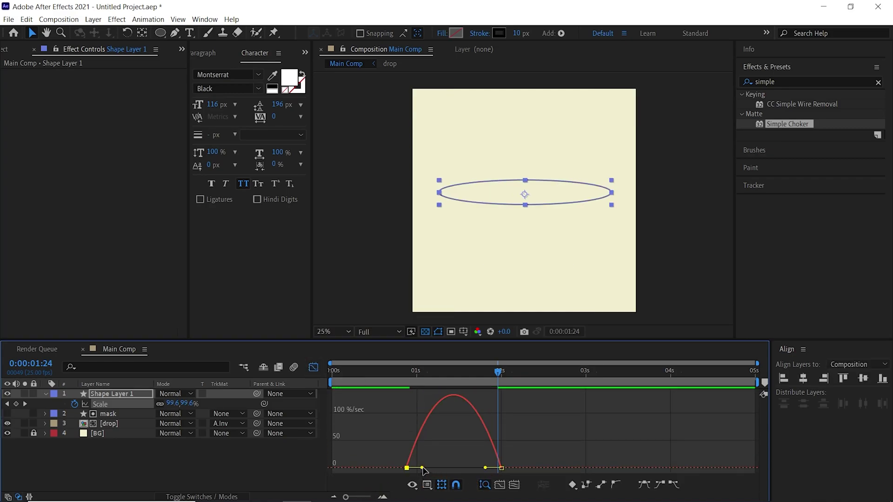
pyautogui.moveTo(423, 468); pyautogui.dragTo(407, 469)
pyautogui.click(380, 372)
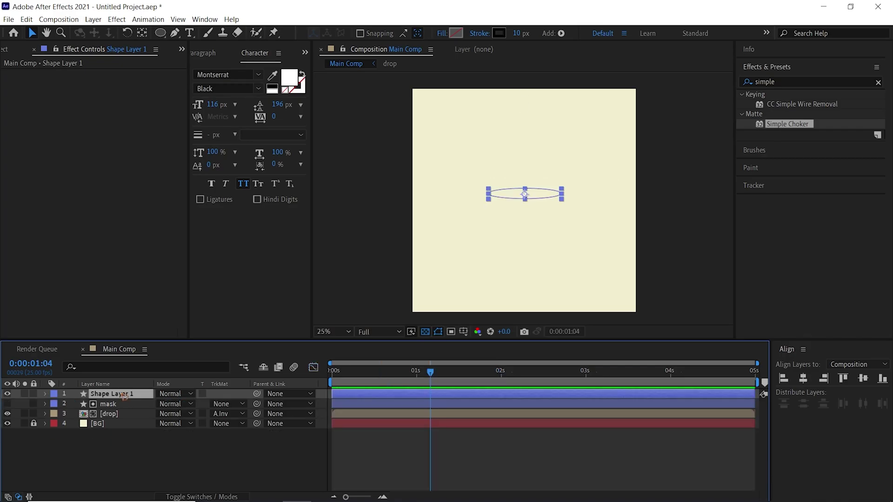
# Step: Rename the ellipse layer to waves, add a Repeater to its contents and expand the Repeater's settings
pyautogui.write('waves')
pyautogui.press('Return')
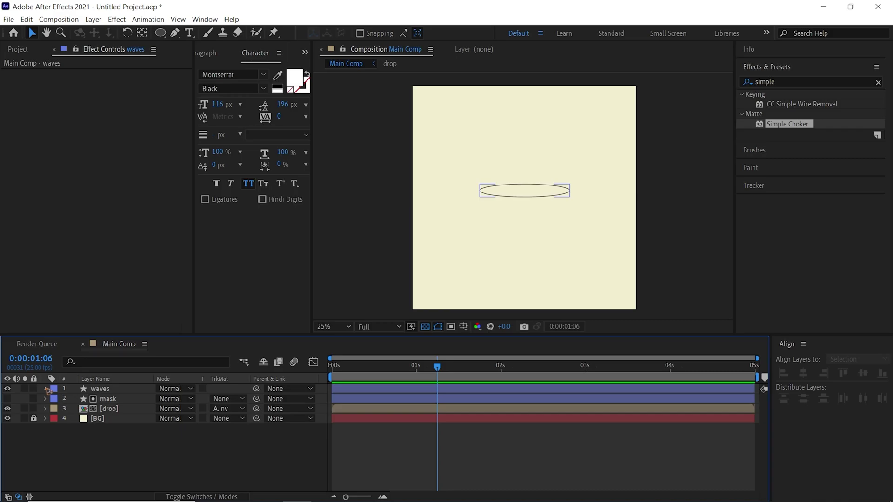
pyautogui.click(46, 389)
pyautogui.click(244, 400)
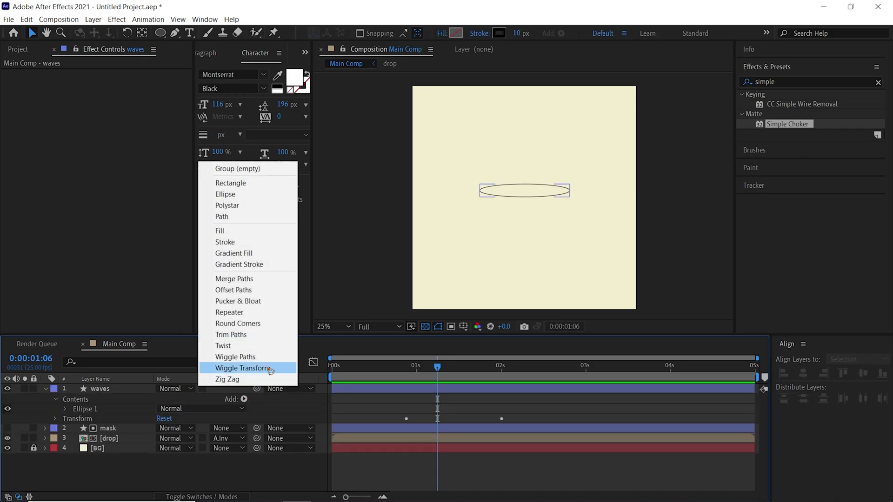
pyautogui.click(253, 316)
pyautogui.click(66, 419)
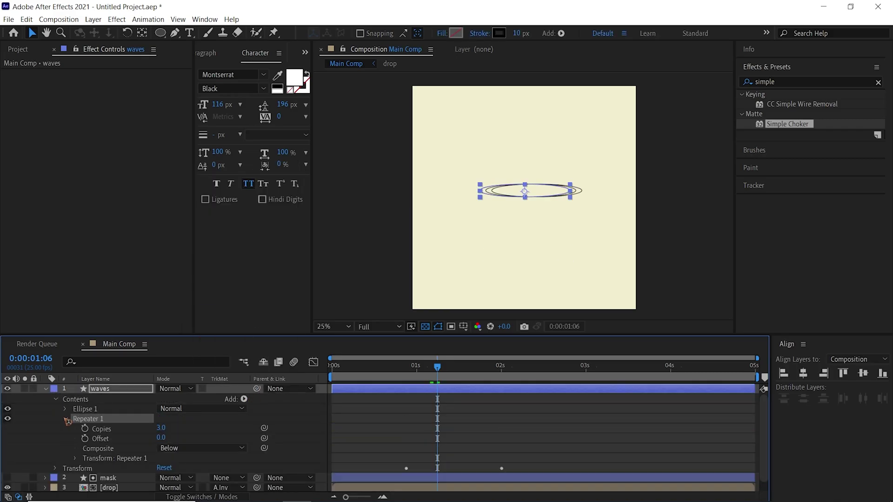
# Step: Set the Repeater's transform Position to 0.0,0.0 on the waves layer and preview the animation
pyautogui.moveTo(173, 344); pyautogui.dragTo(171, 281)
pyautogui.click(105, 397)
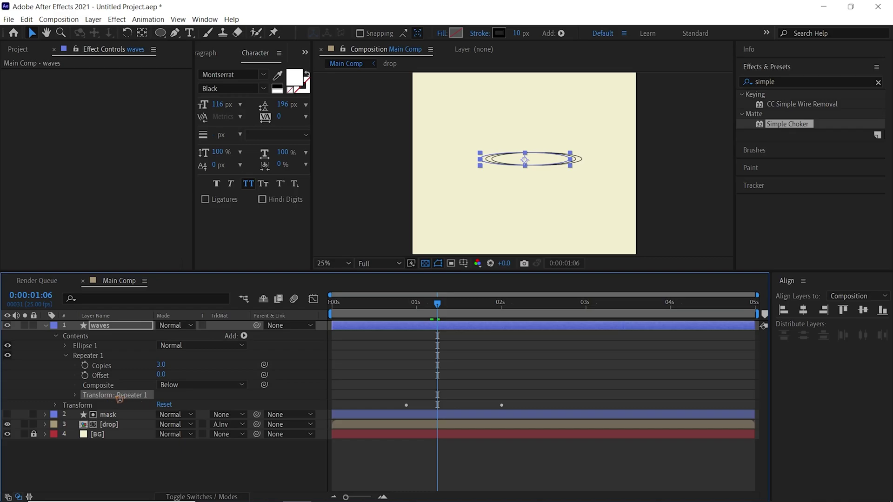
pyautogui.click(90, 407)
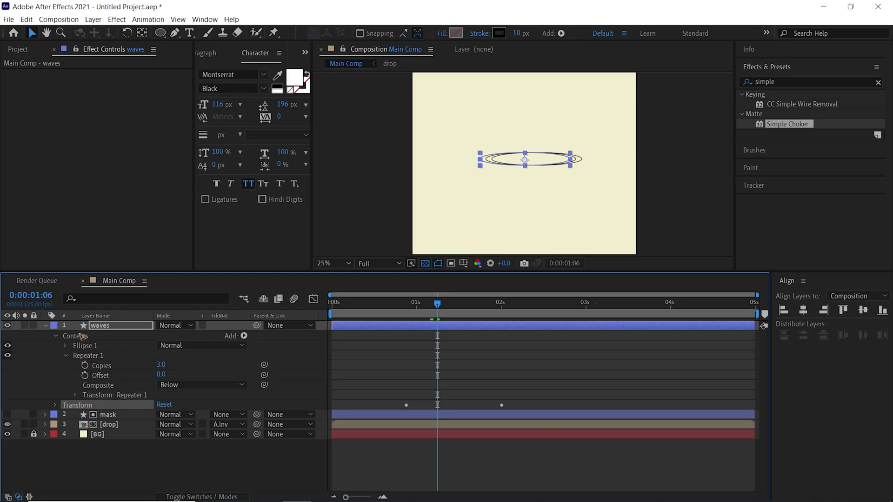
pyautogui.click(131, 396)
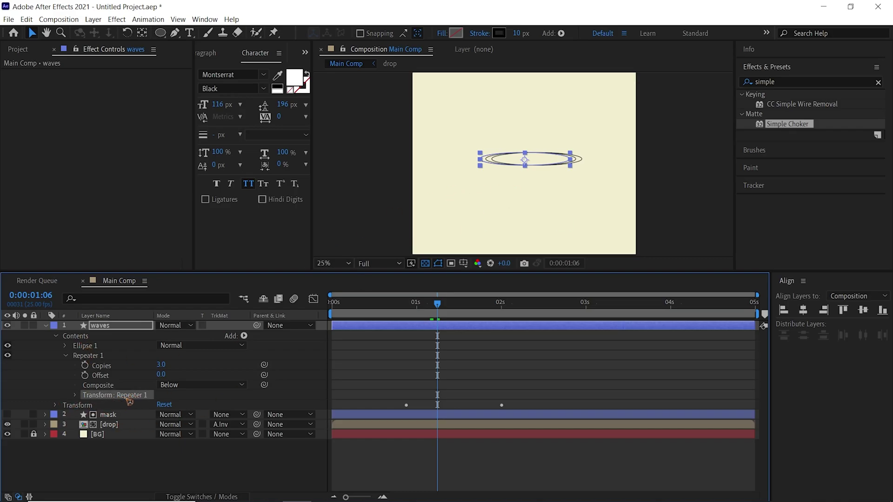
pyautogui.click(76, 396)
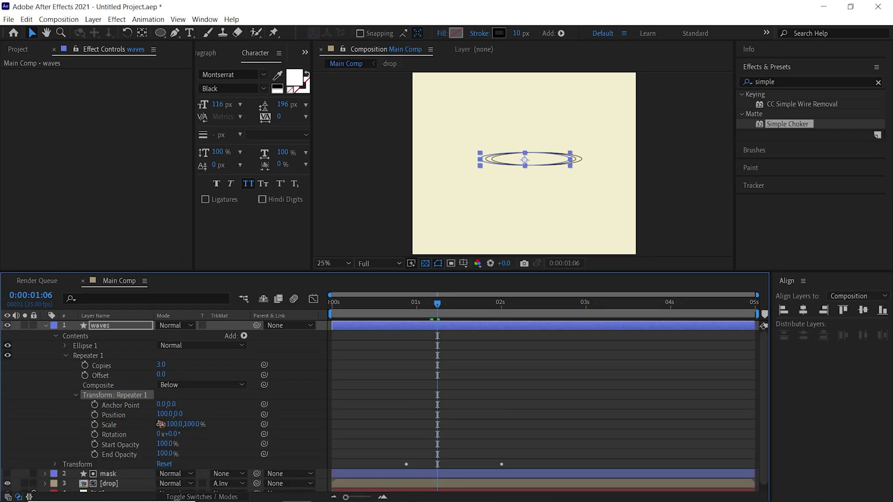
pyautogui.click(163, 414)
pyautogui.press('Return')
pyautogui.scroll(2, 525, 163)
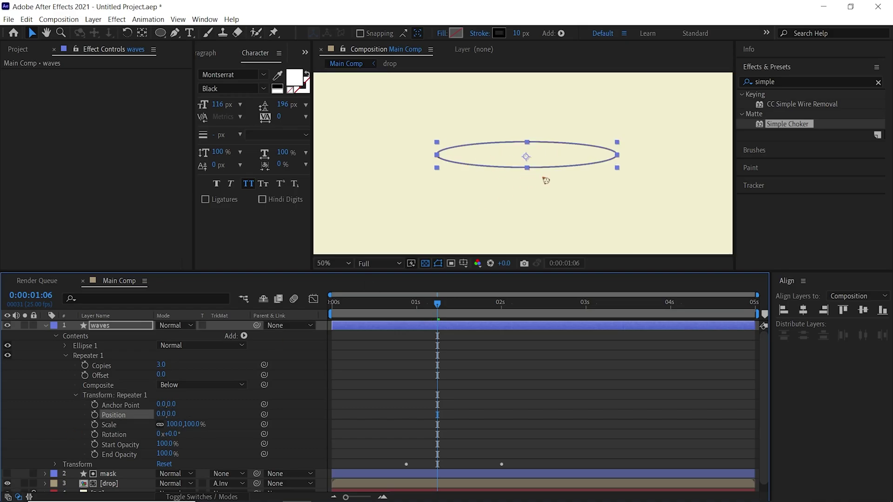
pyautogui.press('space')
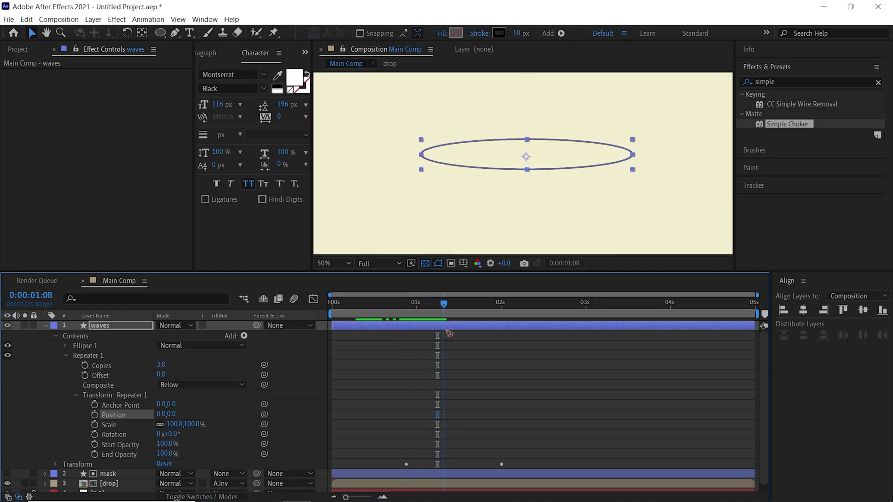
# Step: Set the Repeater's transform Scale to 81% on the waves layer and scrub through the expanding rings
pyautogui.click(118, 426)
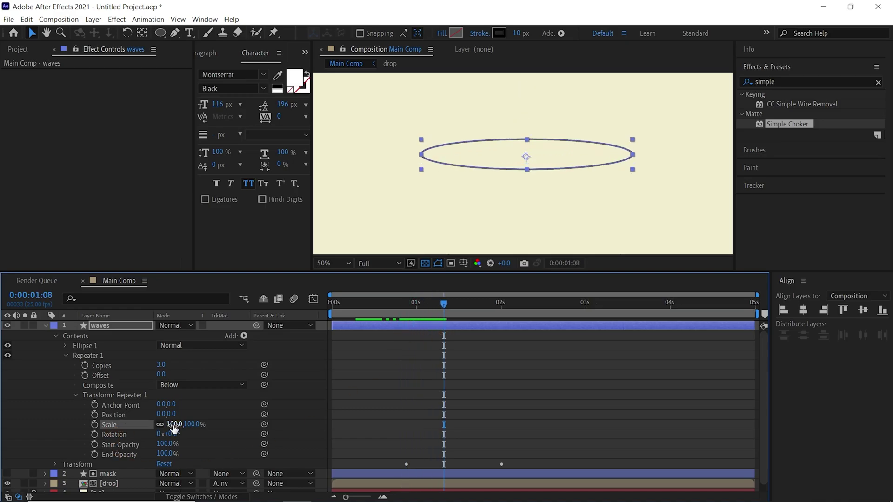
pyautogui.moveTo(173, 427); pyautogui.dragTo(165, 427)
pyautogui.moveTo(395, 310); pyautogui.dragTo(451, 320)
# Step: Try 4 Repeater copies, return the count to 3 and preview the rings
pyautogui.click(161, 365)
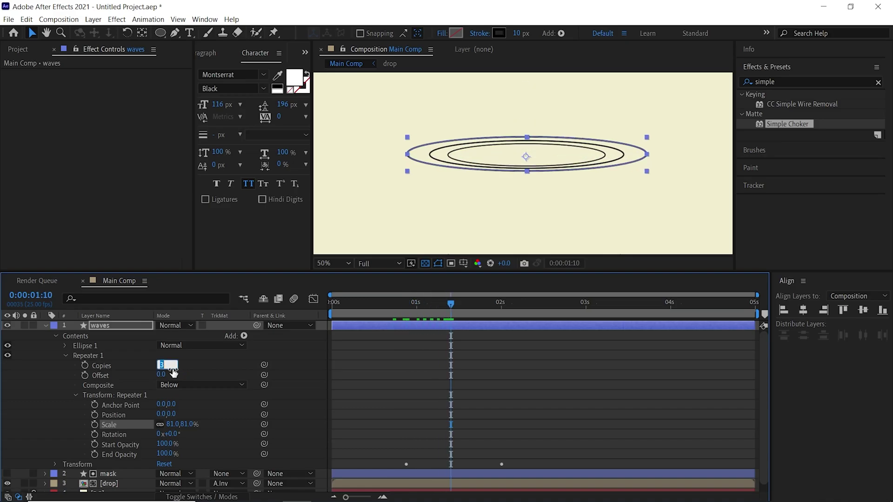
pyautogui.click(121, 366)
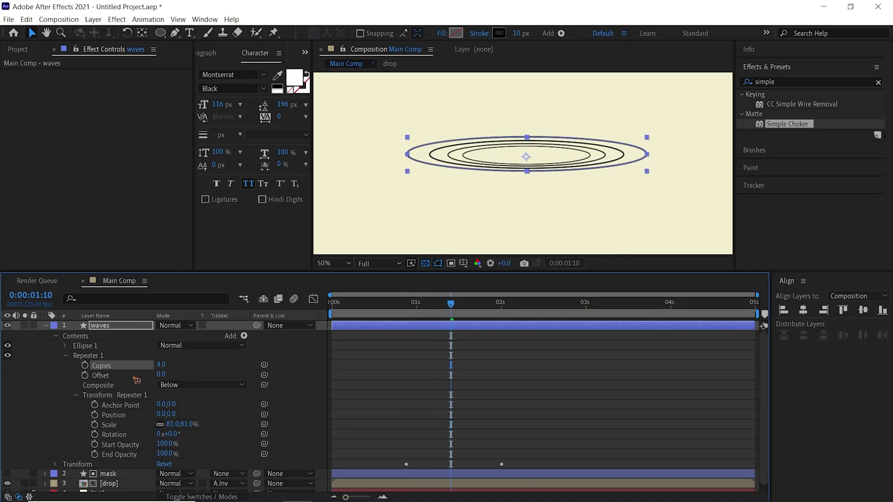
pyautogui.click(161, 365)
pyautogui.press('Return')
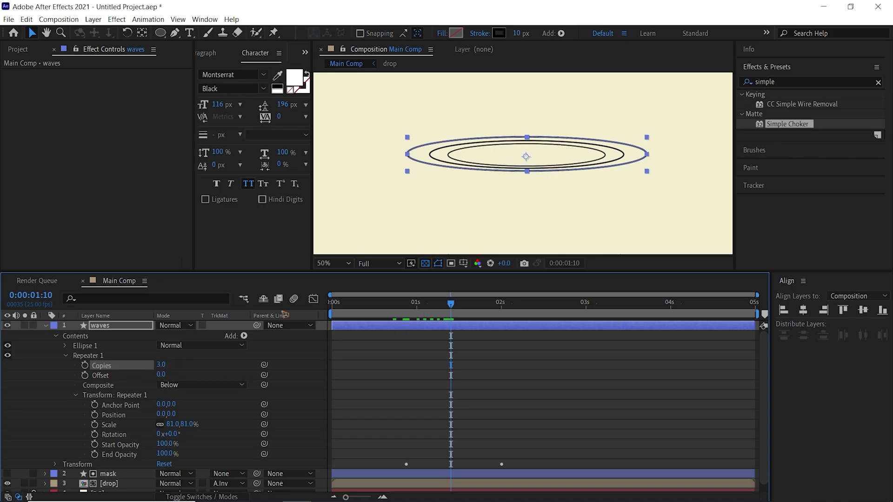
pyautogui.click(384, 316)
pyautogui.press('space')
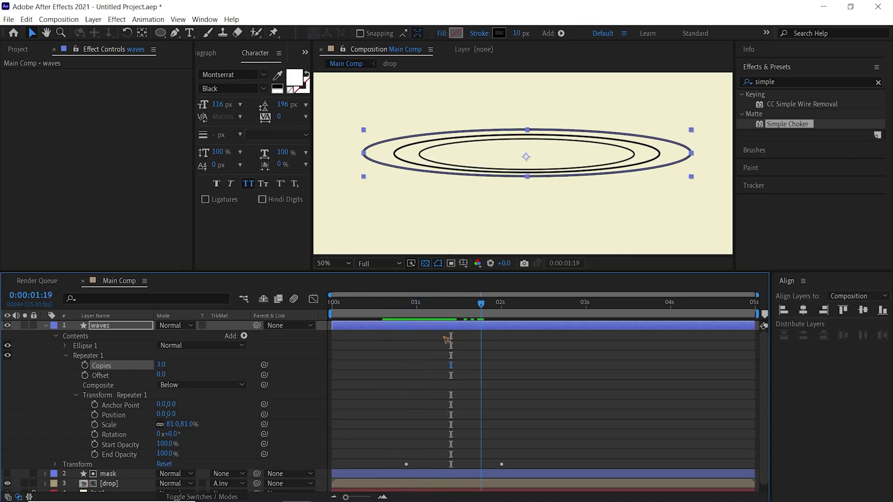
pyautogui.moveTo(445, 338); pyautogui.dragTo(418, 345)
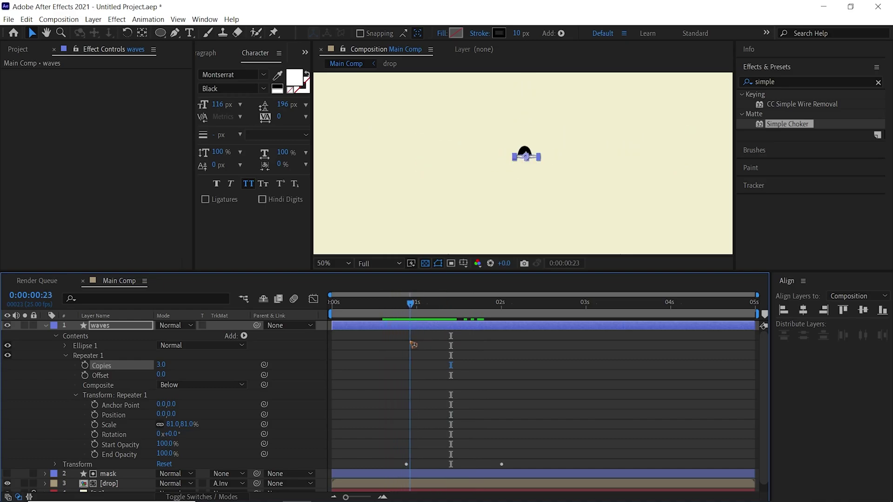
# Step: Set the Repeater's transform Scale to 50% and keyframe it at 0:00:00:23
pyautogui.click(171, 424)
pyautogui.write('50')
pyautogui.press('Return')
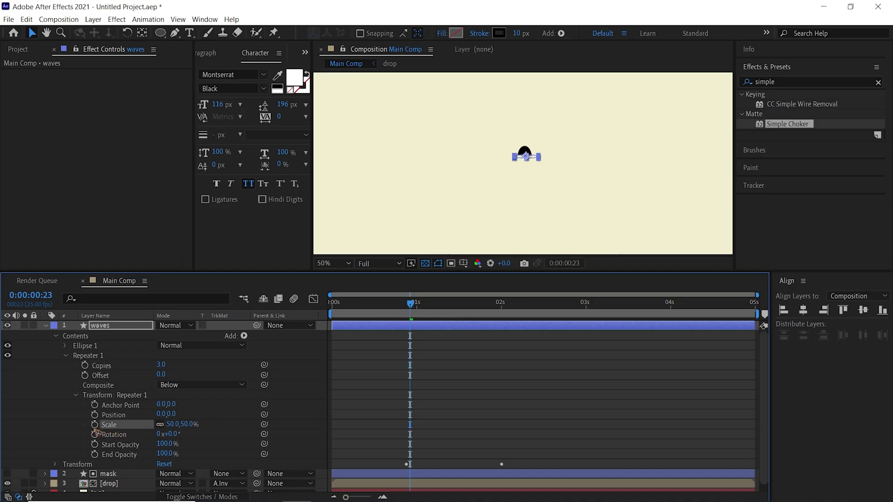
pyautogui.click(95, 425)
# Step: Add a Repeater Scale keyframe of 87% at 0:00:02:00 and preview the waves
pyautogui.moveTo(410, 305); pyautogui.dragTo(501, 305)
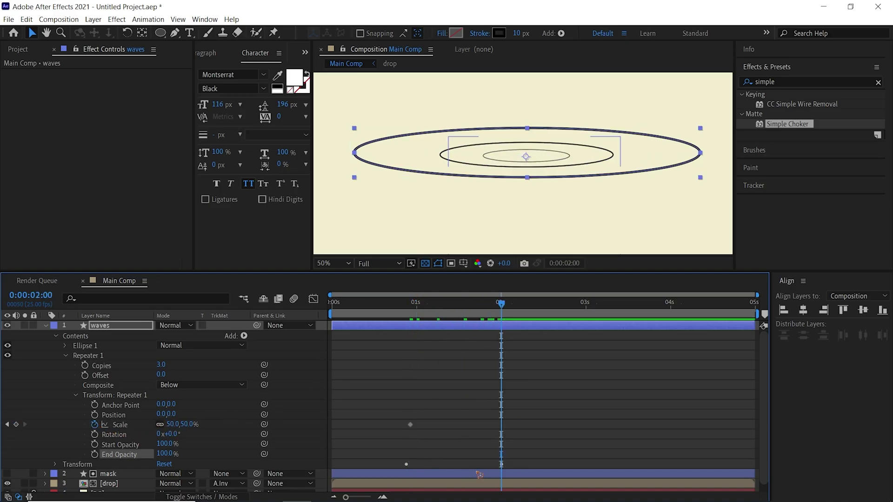
pyautogui.click(173, 425)
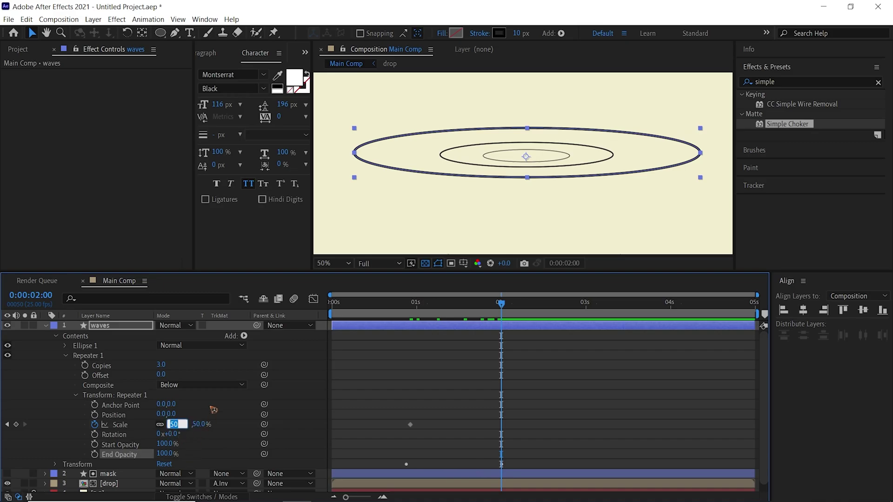
pyautogui.press('Return')
pyautogui.moveTo(173, 424); pyautogui.dragTo(199, 426)
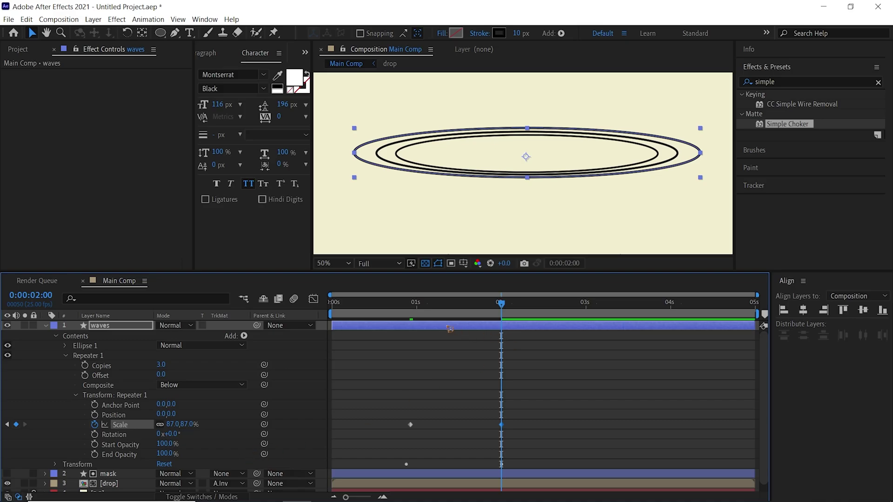
pyautogui.click(387, 305)
pyautogui.press('space')
# Step: Show only the waves layer's keyframed properties and align the first Repeater Scale keyframe with the layer's first Scale keyframe
pyautogui.click(112, 327)
pyautogui.press('u')
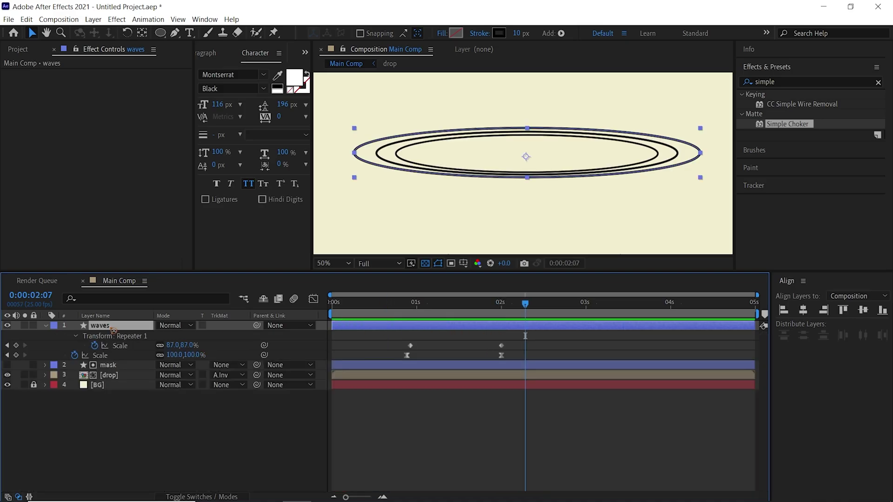
pyautogui.click(397, 308)
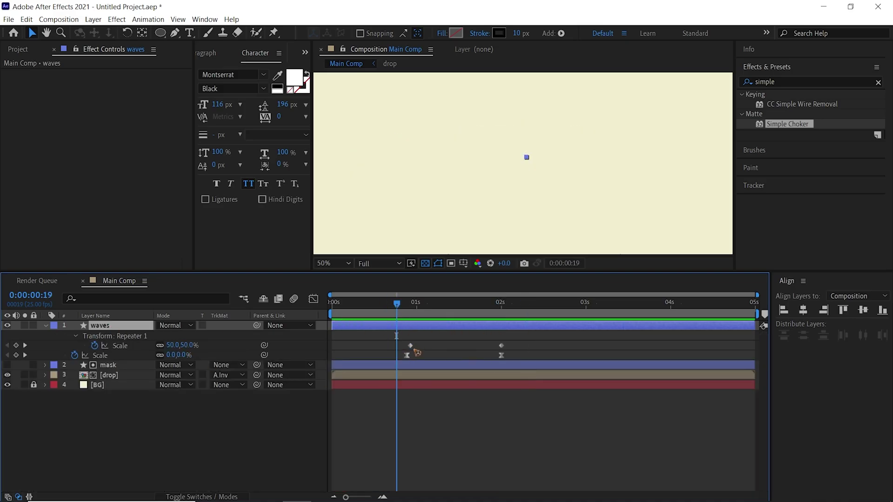
pyautogui.moveTo(410, 346); pyautogui.dragTo(407, 346)
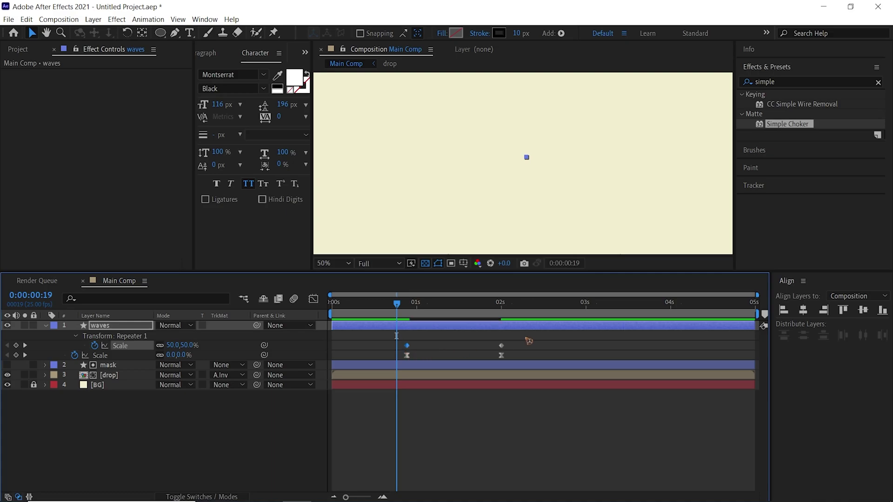
# Step: Apply Easy Ease to both Repeater Scale keyframes and adjust their easing in the graph editor
pyautogui.moveTo(526, 340); pyautogui.dragTo(374, 353)
pyautogui.click(315, 298)
pyautogui.moveTo(585, 423); pyautogui.dragTo(465, 460)
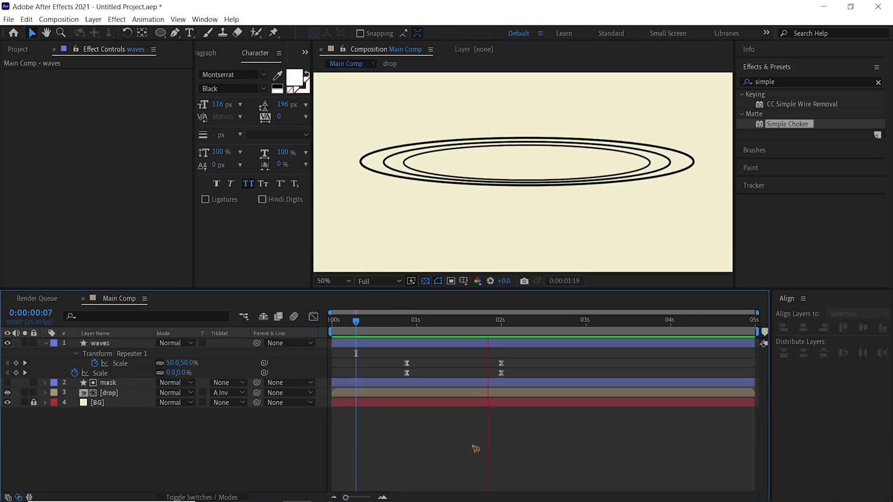
# Step: Collapse the Repeater on the waves layer and expand the Stroke 1 settings of Ellipse 1
pyautogui.click(72, 353)
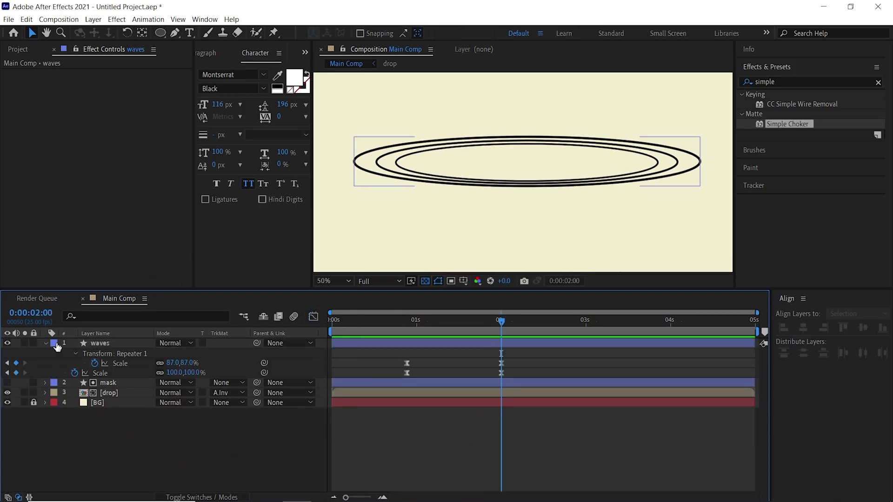
pyautogui.click(45, 344)
pyautogui.click(45, 344)
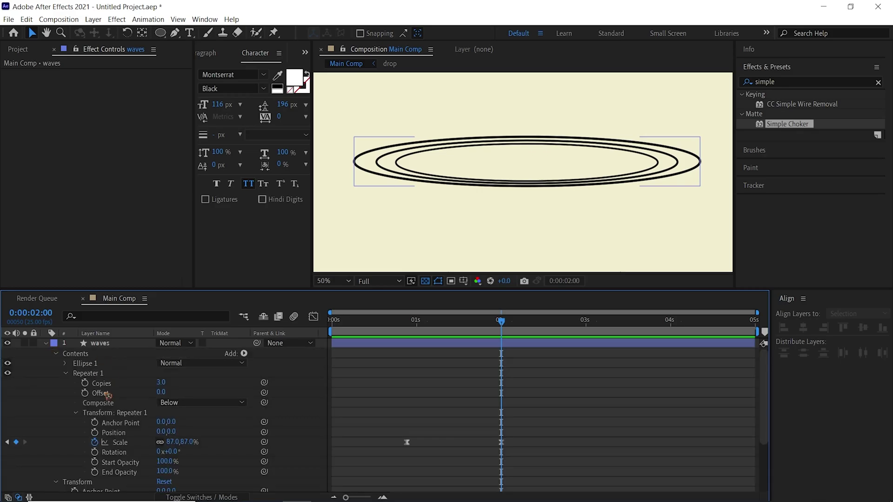
pyautogui.click(76, 413)
pyautogui.click(66, 374)
pyautogui.click(65, 363)
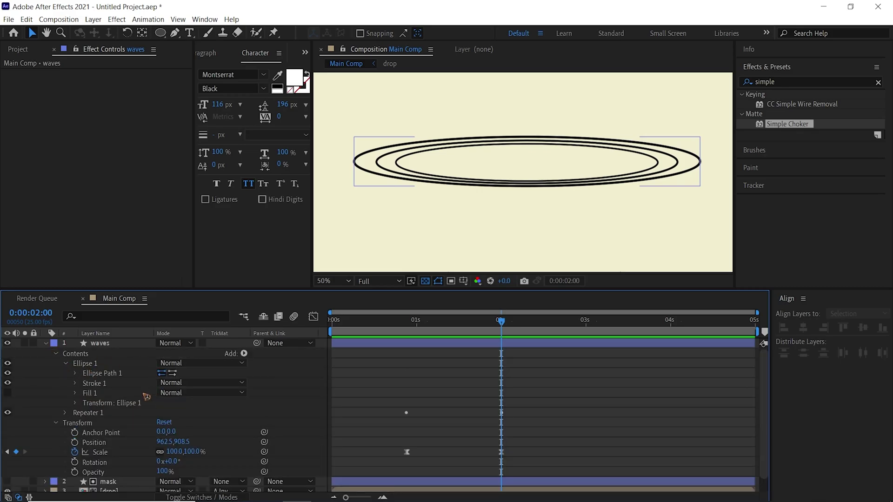
pyautogui.click(111, 385)
pyautogui.click(76, 385)
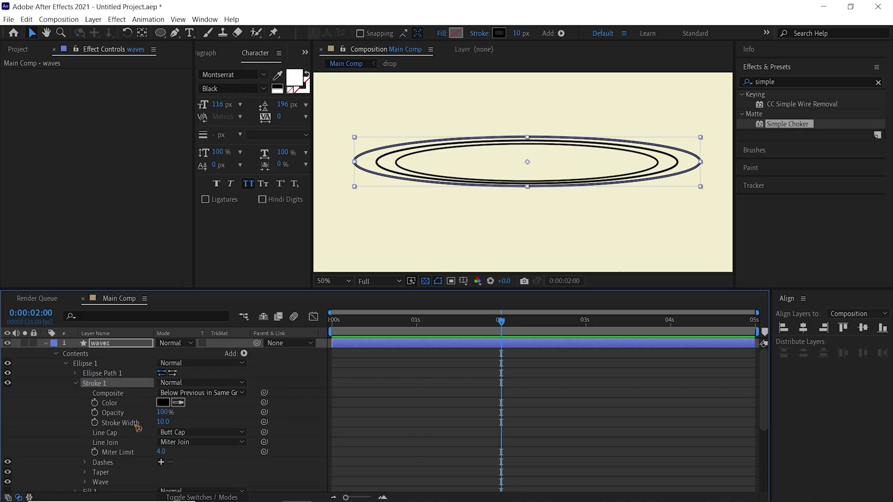
# Step: Add a Stroke Width keyframe of 10.0 and place it at about 0:00:01:11
pyautogui.click(135, 428)
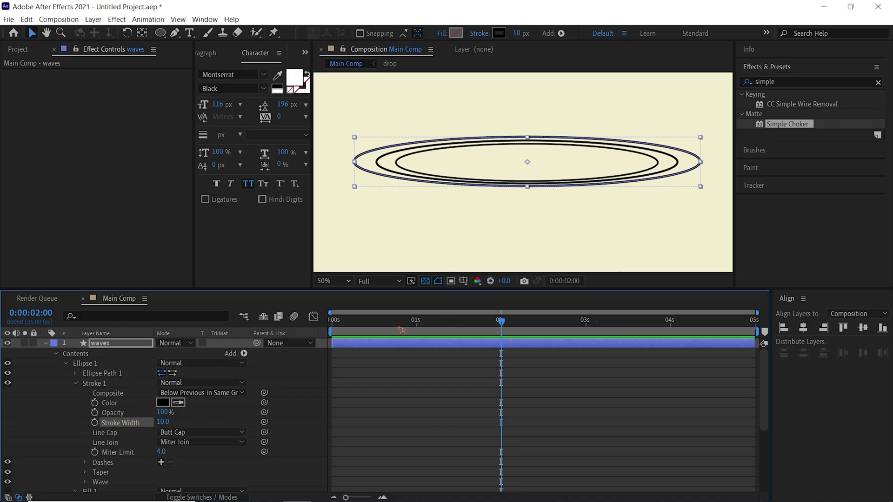
pyautogui.moveTo(402, 330); pyautogui.dragTo(505, 325)
pyautogui.click(94, 423)
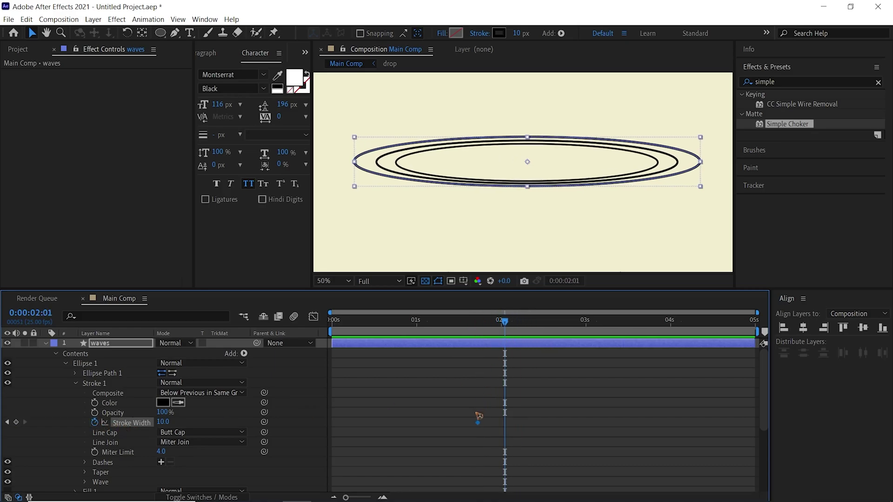
pyautogui.moveTo(472, 426); pyautogui.dragTo(455, 425)
# Step: Add a Stroke Width keyframe of 0.0 at 0:00:02:02 and preview the waves vanishing
pyautogui.moveTo(377, 328)
pyautogui.mouseDown()
pyautogui.moveTo(461, 348)
pyautogui.moveTo(509, 349)
pyautogui.mouseUp()
pyautogui.click(163, 422)
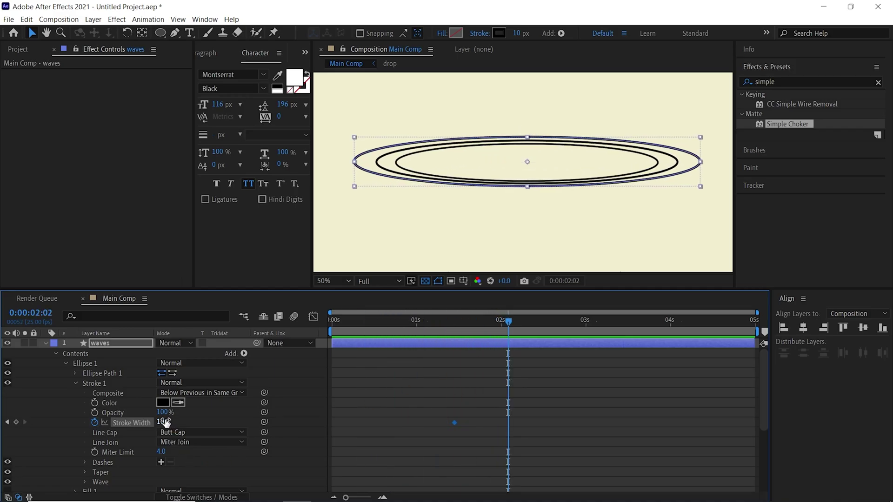
pyautogui.press('Return')
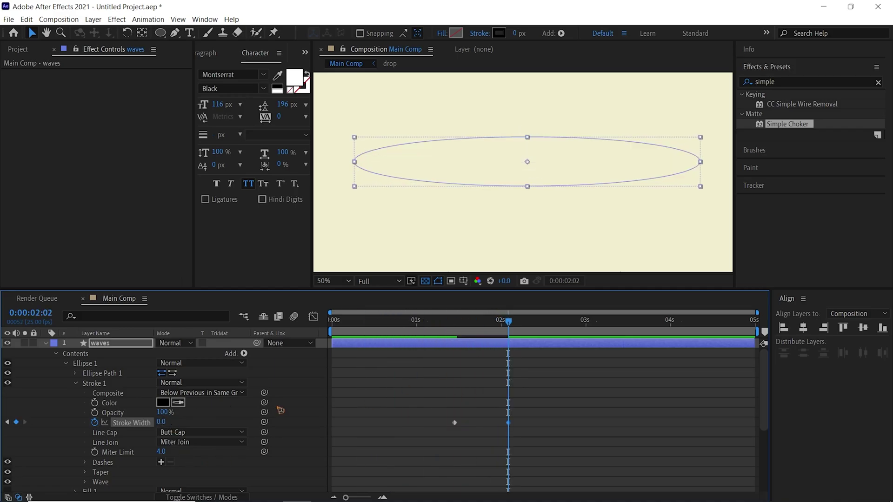
pyautogui.click(427, 324)
pyautogui.press('space')
pyautogui.press('space')
# Step: Apply Easy Ease to both Stroke Width keyframes and preview the animation
pyautogui.moveTo(596, 415); pyautogui.dragTo(404, 437)
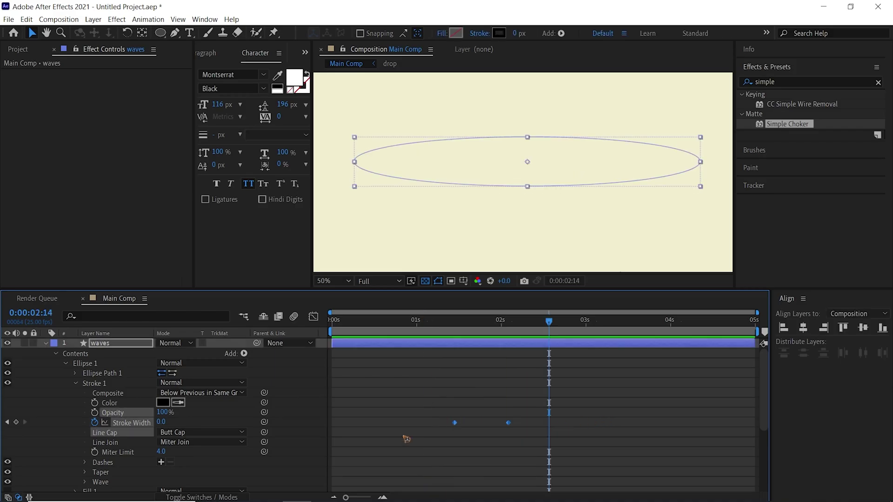
pyautogui.press('F9')
pyautogui.press('space')
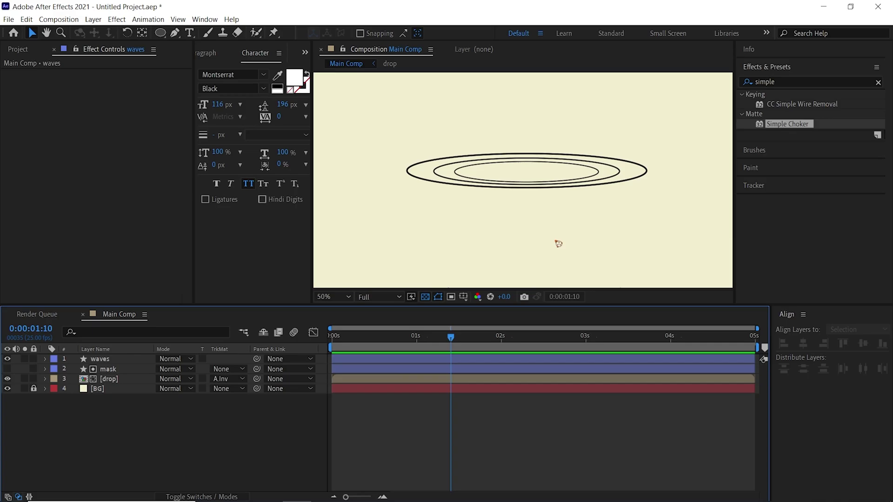
# Step: Expand the waves layer and collapse Ellipse 1 to bring up the Repeater's transform settings
pyautogui.click(386, 359)
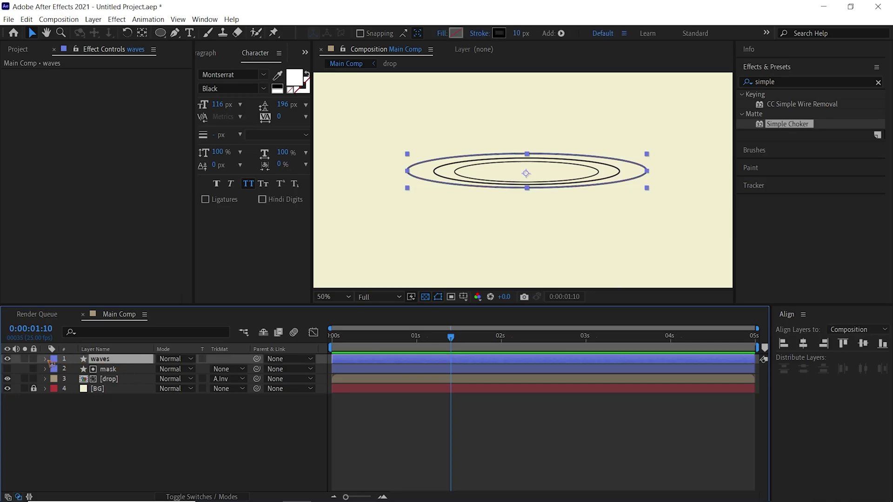
pyautogui.click(45, 359)
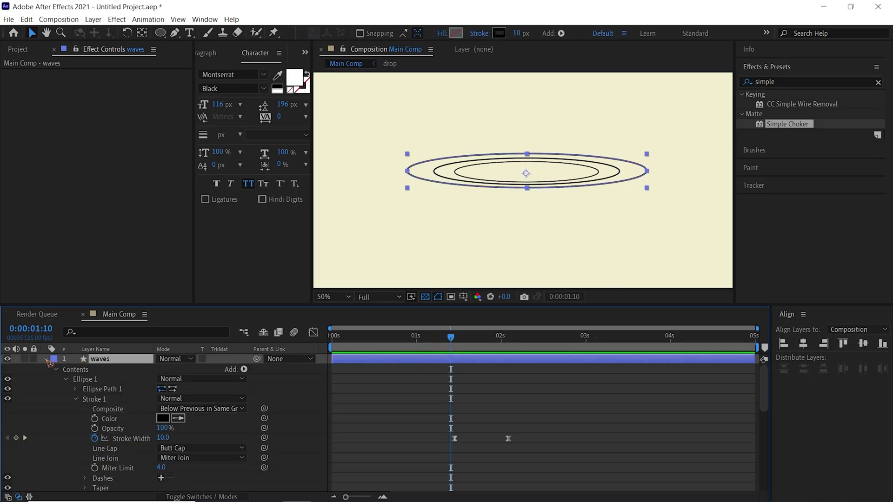
pyautogui.click(66, 380)
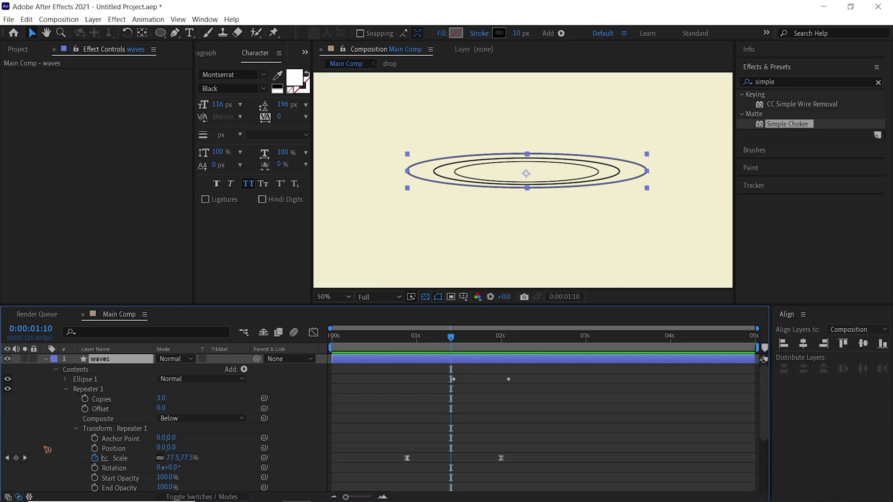
# Step: Try a vertical offset for the repeated rings by setting the Repeater's Position to 0.0,37.0
pyautogui.click(122, 449)
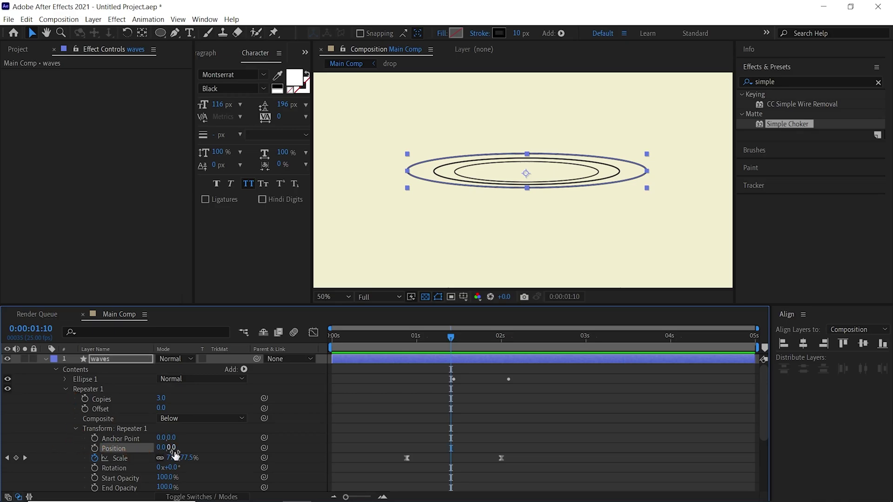
pyautogui.moveTo(176, 451); pyautogui.dragTo(233, 452)
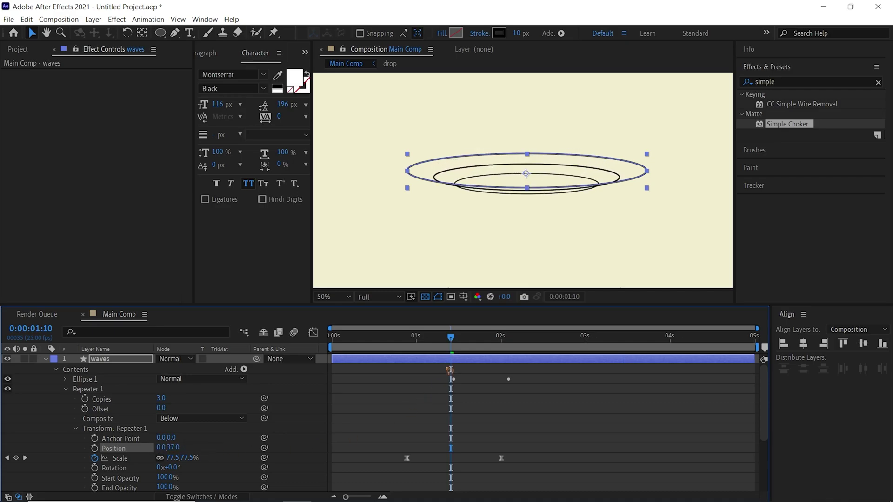
# Step: Add a Repeater Position keyframe of 0.0,0.0 at 0:00:00:22
pyautogui.press('j')
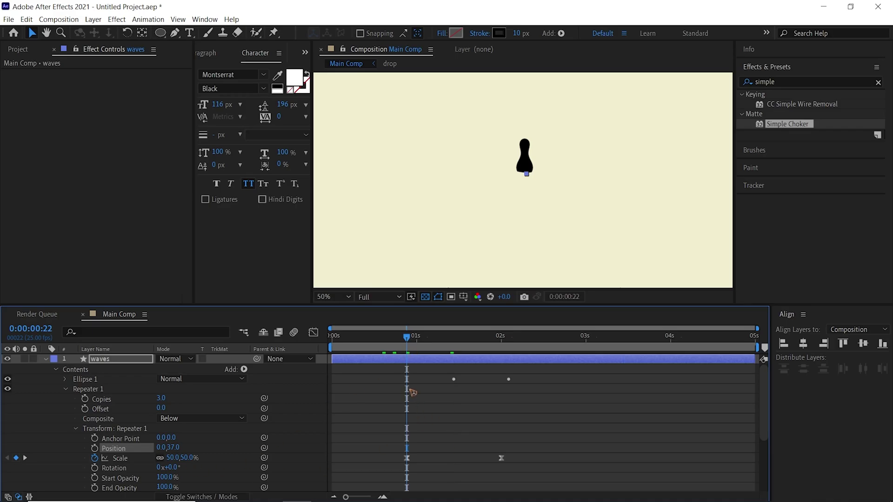
pyautogui.moveTo(400, 341); pyautogui.dragTo(409, 356)
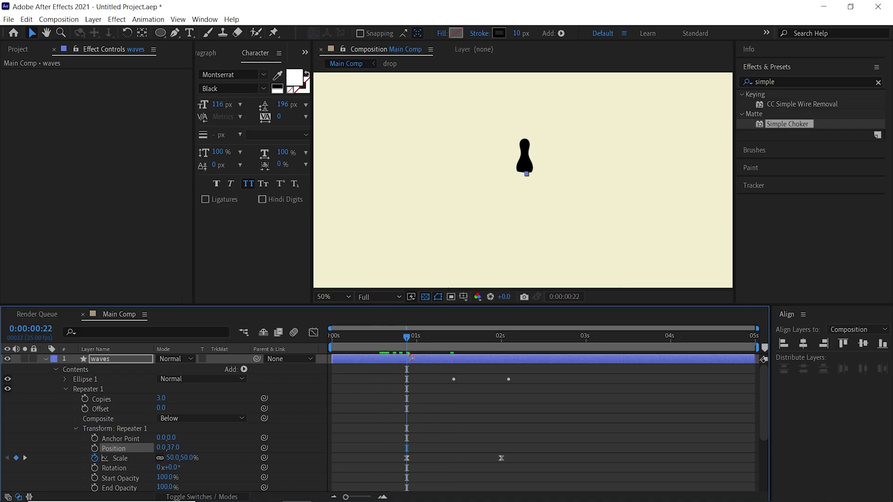
pyautogui.click(95, 448)
pyautogui.click(176, 448)
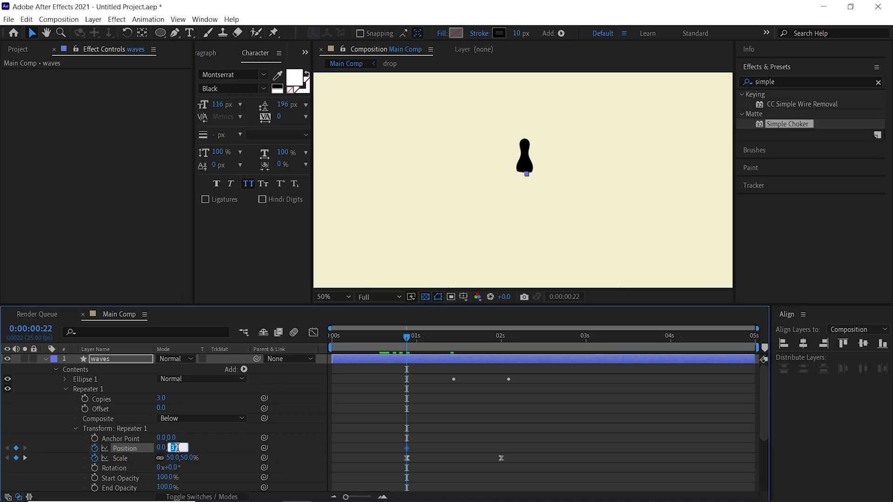
pyautogui.write('0')
pyautogui.press('Return')
# Step: Add a Repeater Position keyframe of 0.0,24.0 at 0:00:01:02 and scrub through the motion
pyautogui.moveTo(415, 342); pyautogui.dragTo(429, 343)
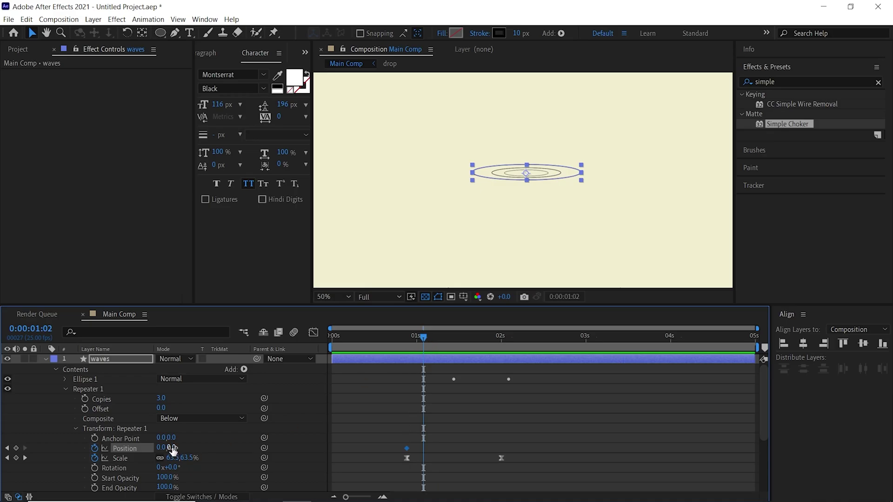
pyautogui.moveTo(172, 449); pyautogui.dragTo(184, 449)
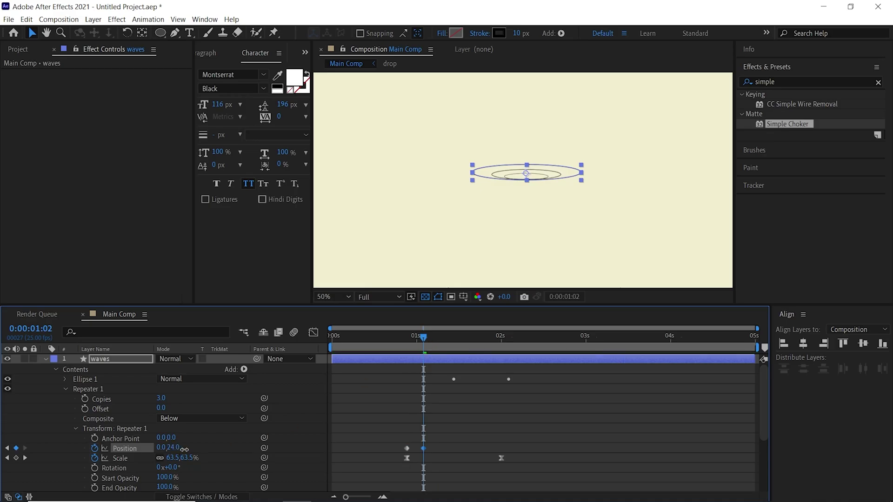
pyautogui.moveTo(399, 344); pyautogui.dragTo(444, 357)
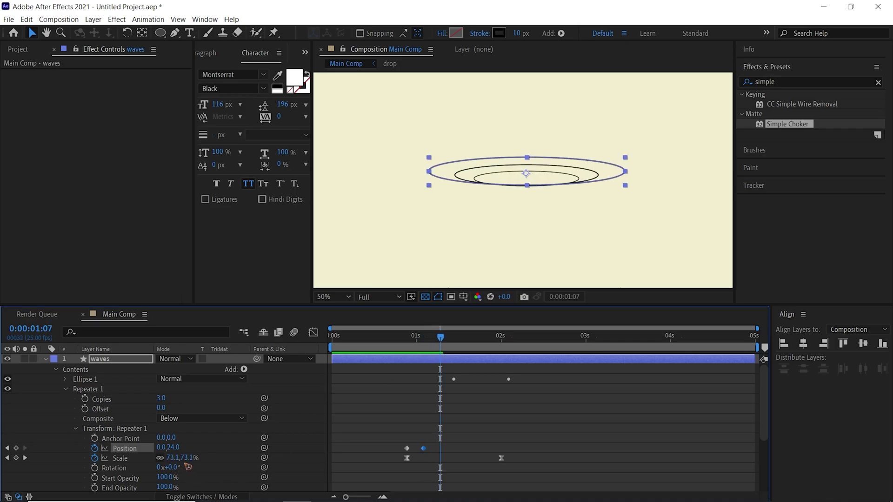
# Step: Add Repeater Position keyframes of 0.0,-25.0 at 0:00:01:07 and 0.0,11.0 at 0:00:01:12
pyautogui.moveTo(172, 448); pyautogui.dragTo(150, 448)
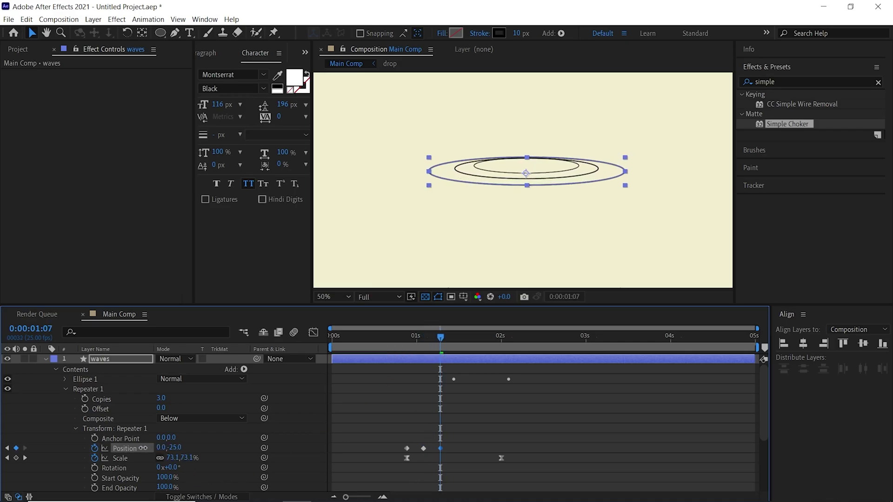
pyautogui.moveTo(445, 341); pyautogui.dragTo(457, 343)
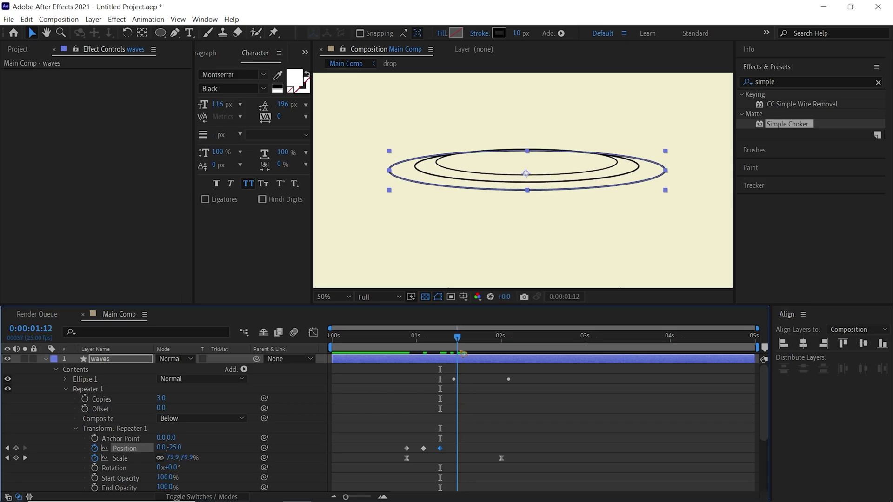
pyautogui.moveTo(173, 450); pyautogui.dragTo(202, 448)
# Step: Add Repeater Position keyframes of 0.0,-15.0 at 0:00:01:17 and 0.0,11.0 at 0:00:01:22
pyautogui.moveTo(466, 341); pyautogui.dragTo(474, 342)
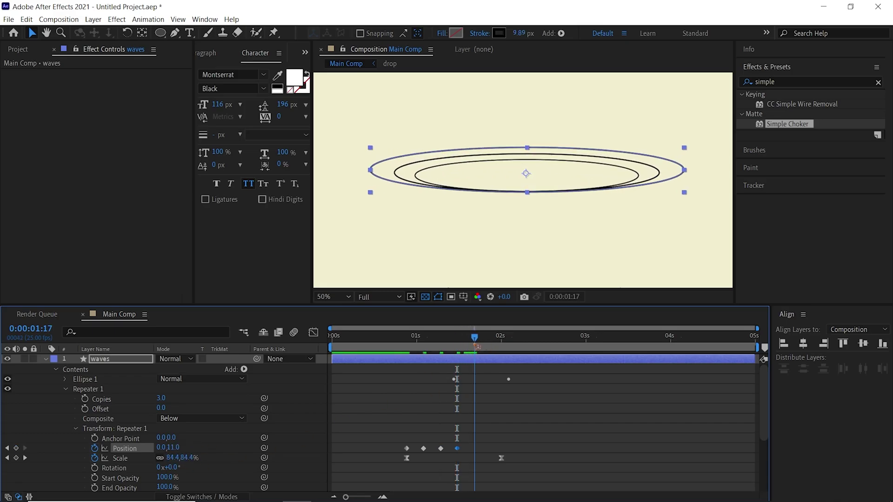
pyautogui.moveTo(171, 448); pyautogui.dragTo(164, 449)
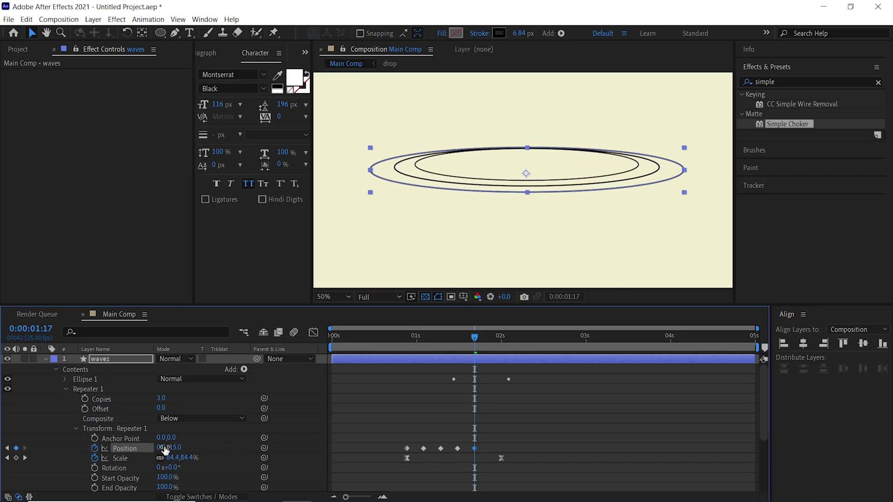
pyautogui.moveTo(476, 338); pyautogui.dragTo(492, 343)
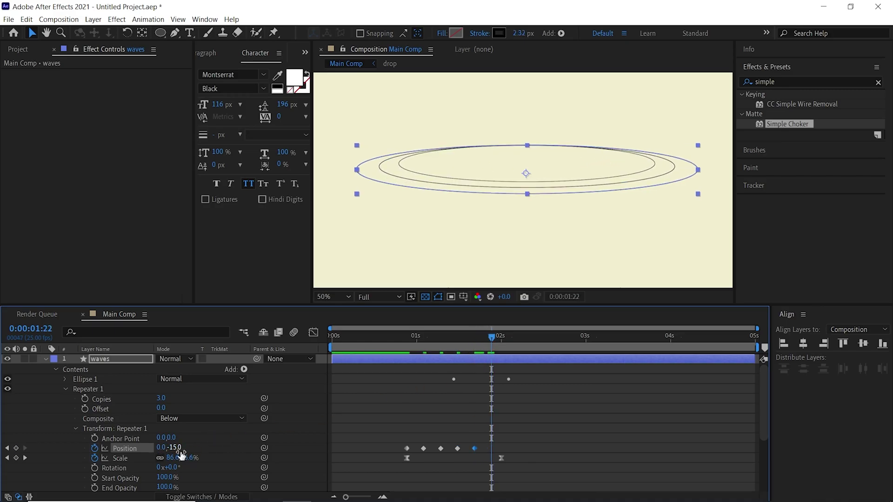
pyautogui.moveTo(170, 449); pyautogui.dragTo(194, 450)
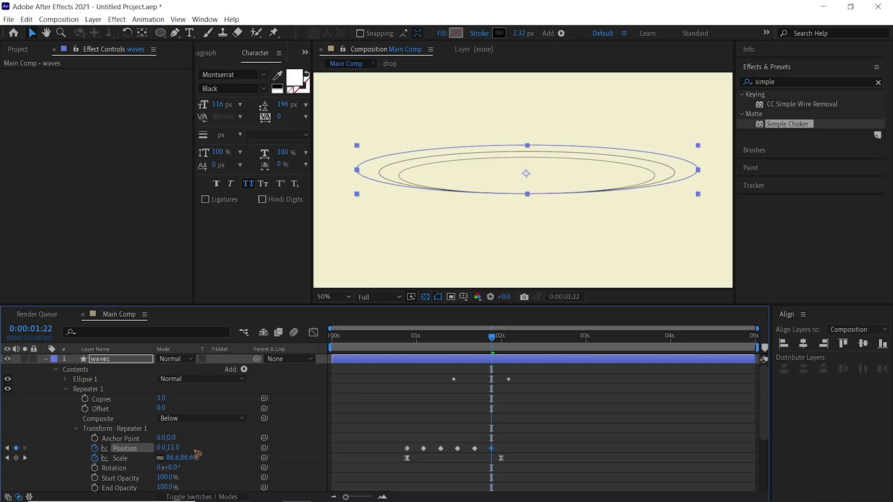
# Step: Apply Easy Ease to all Repeater Position keyframes, preview the wave motion and collapse the waves layer
pyautogui.moveTo(493, 338); pyautogui.dragTo(401, 365)
pyautogui.moveTo(519, 438); pyautogui.dragTo(391, 452)
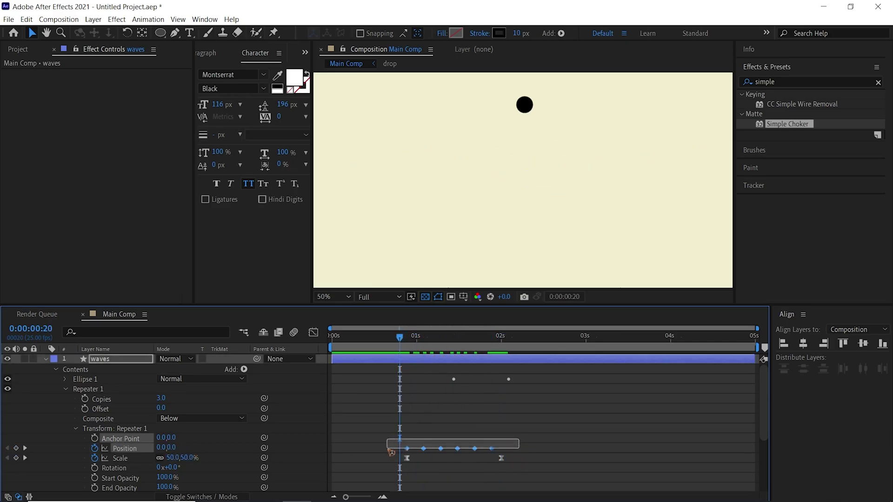
pyautogui.press('F9')
pyautogui.click(568, 418)
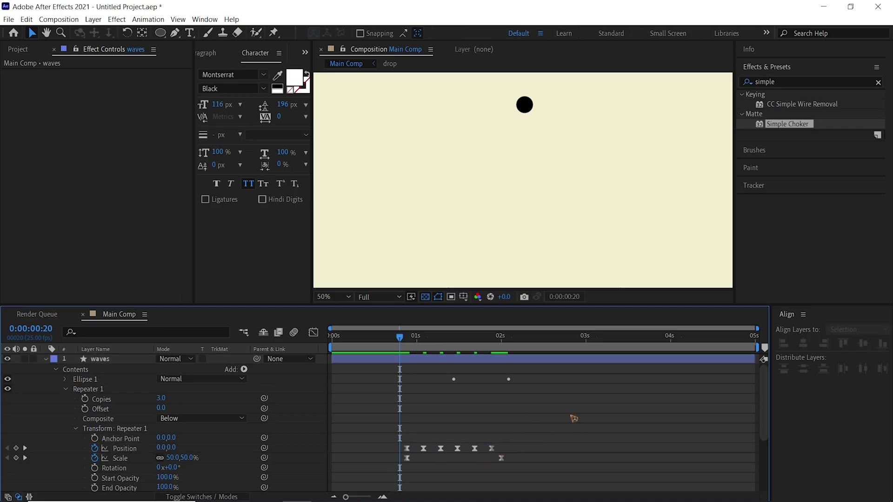
pyautogui.press('space')
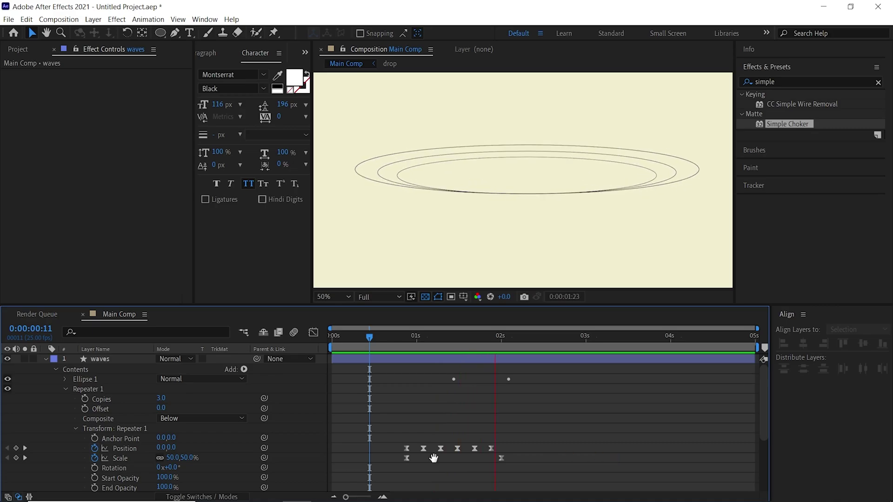
pyautogui.press('space')
pyautogui.click(46, 360)
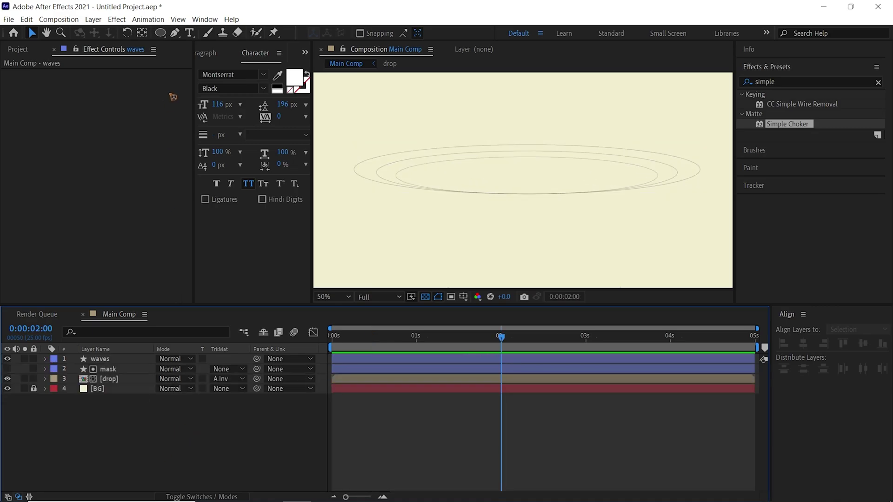
# Step: Activate the Pen tool and set its stroke width to 5 px
pyautogui.moveTo(383, 329); pyautogui.dragTo(430, 347)
pyautogui.moveTo(175, 32); pyautogui.dragTo(200, 41)
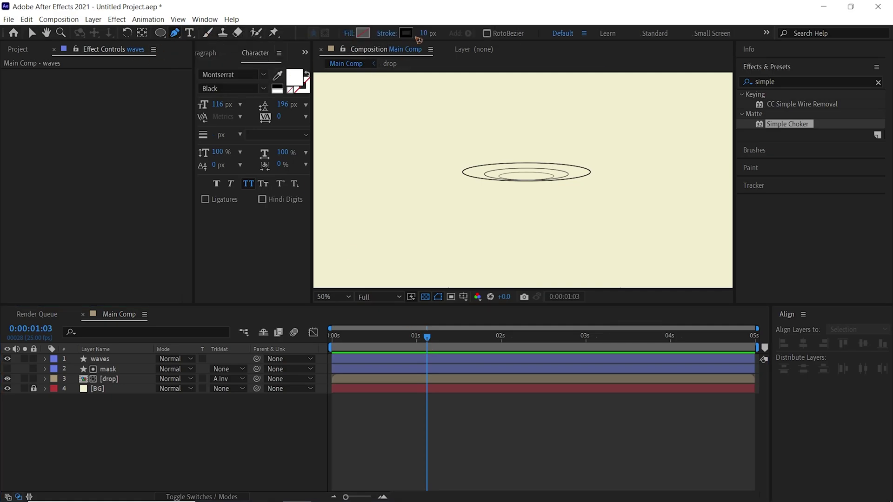
pyautogui.click(424, 33)
pyautogui.write('5')
pyautogui.press('Return')
# Step: At 0:00:00:24, draw a three-point arch path rising from the centre of the waves and curving down beside them
pyautogui.click(394, 345)
pyautogui.moveTo(397, 343)
pyautogui.mouseDown()
pyautogui.moveTo(420, 350)
pyautogui.moveTo(414, 345)
pyautogui.mouseUp()
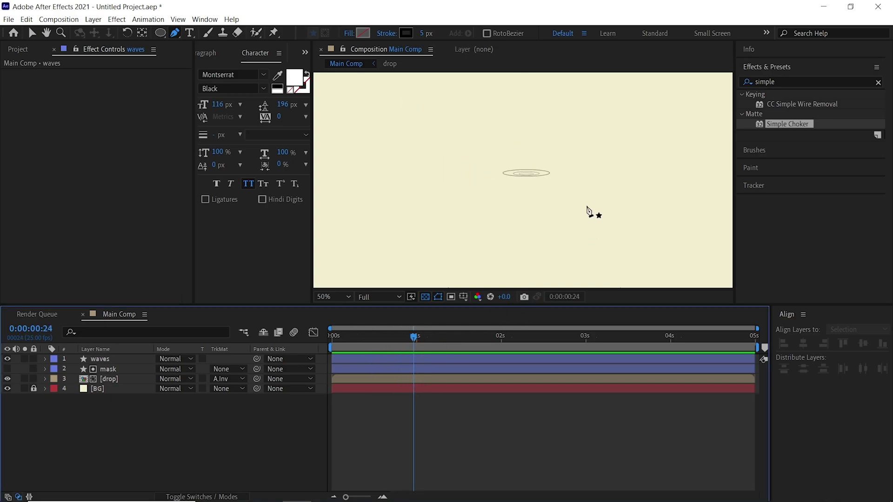
pyautogui.scroll(2, 558, 209)
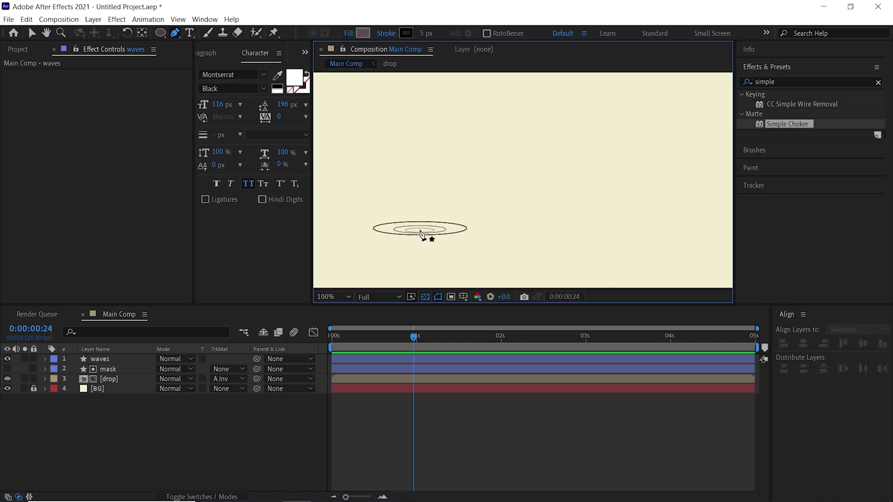
pyautogui.click(419, 230)
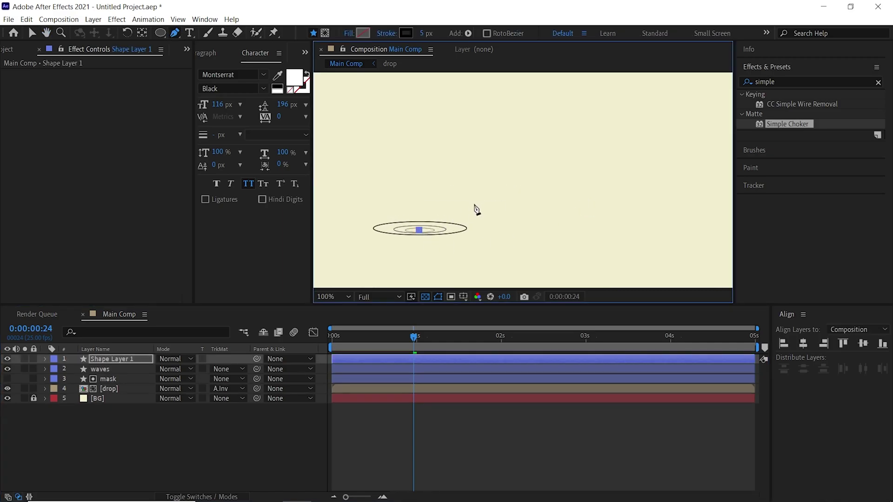
pyautogui.moveTo(481, 173); pyautogui.dragTo(534, 173)
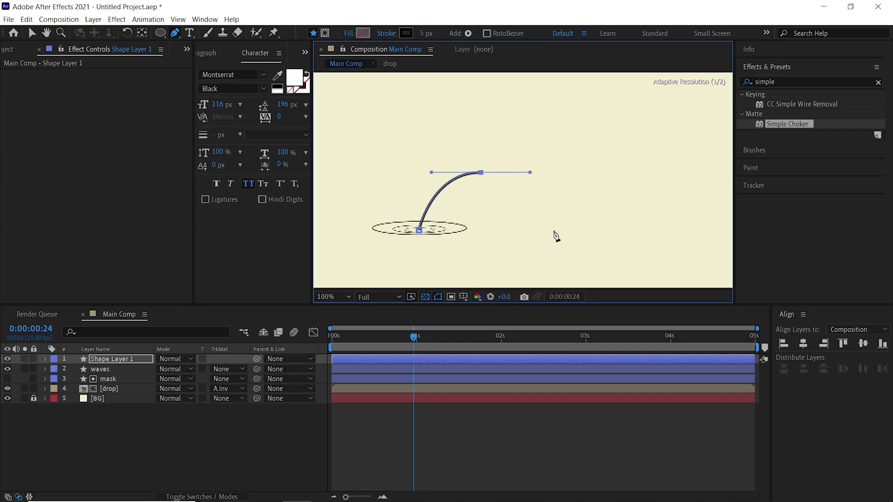
pyautogui.moveTo(549, 232); pyautogui.dragTo(550, 245)
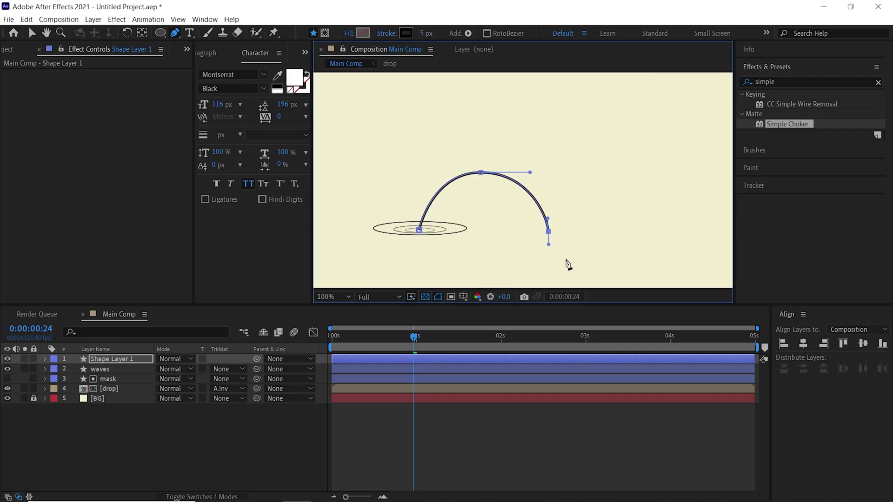
# Step: Rename the new arch shape layer as splash
pyautogui.click(108, 360)
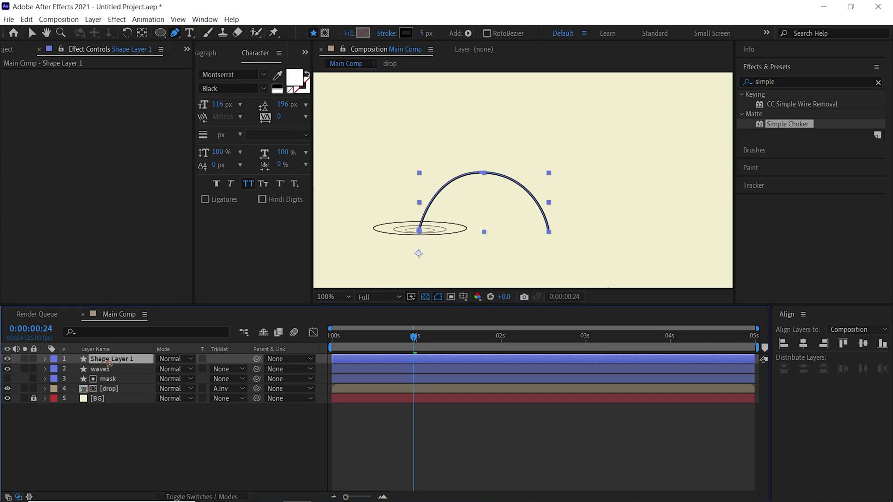
pyautogui.write('sp')
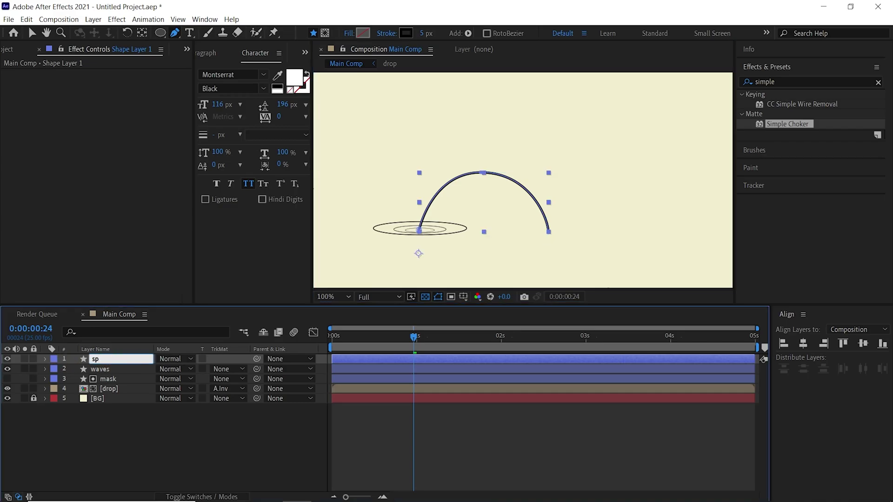
pyautogui.write('lash')
pyautogui.press('Return')
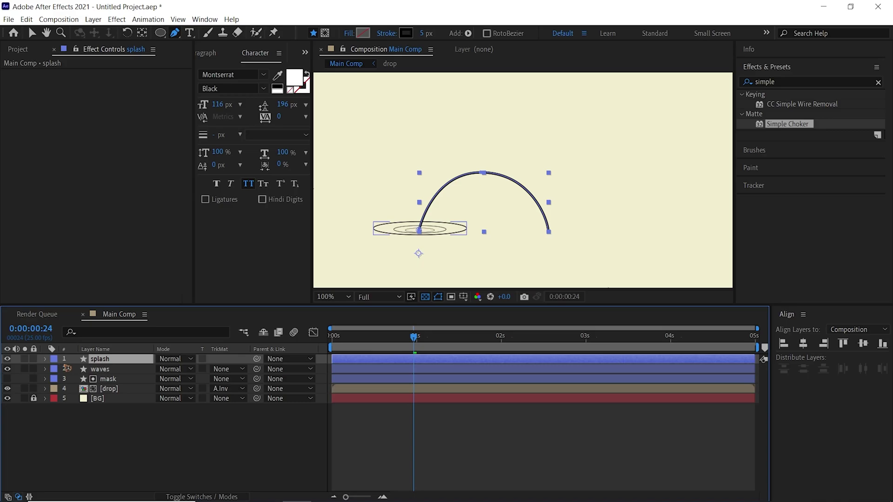
# Step: Set the Line Cap of the splash layer's Stroke 1 to Round Cap and return to the Selection tool
pyautogui.click(45, 359)
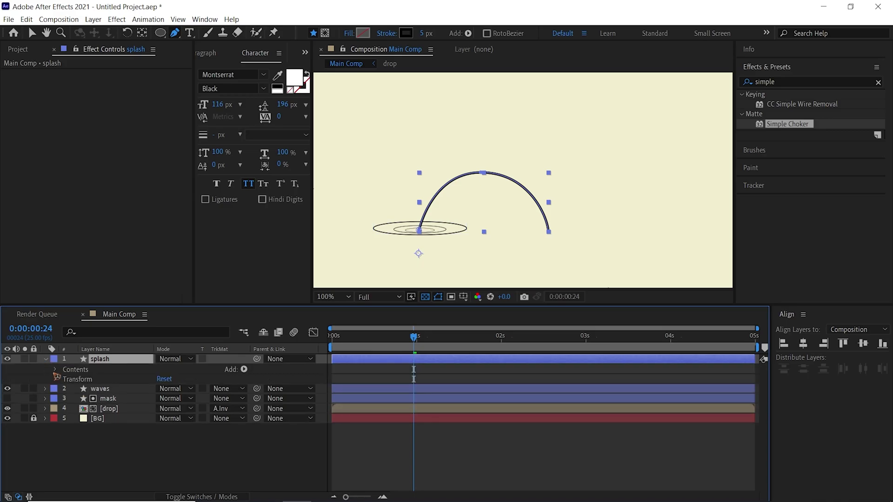
pyautogui.click(54, 369)
pyautogui.click(66, 379)
pyautogui.click(105, 391)
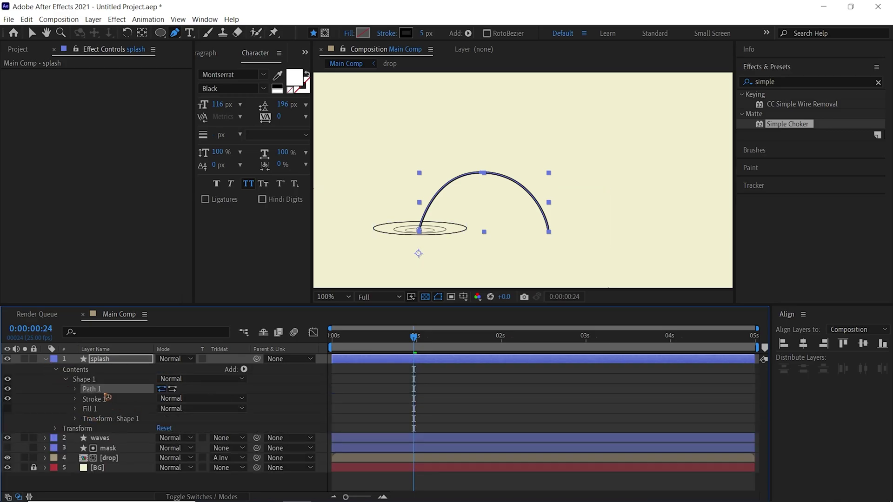
pyautogui.click(93, 399)
pyautogui.click(75, 399)
pyautogui.scroll(-1, 79, 407)
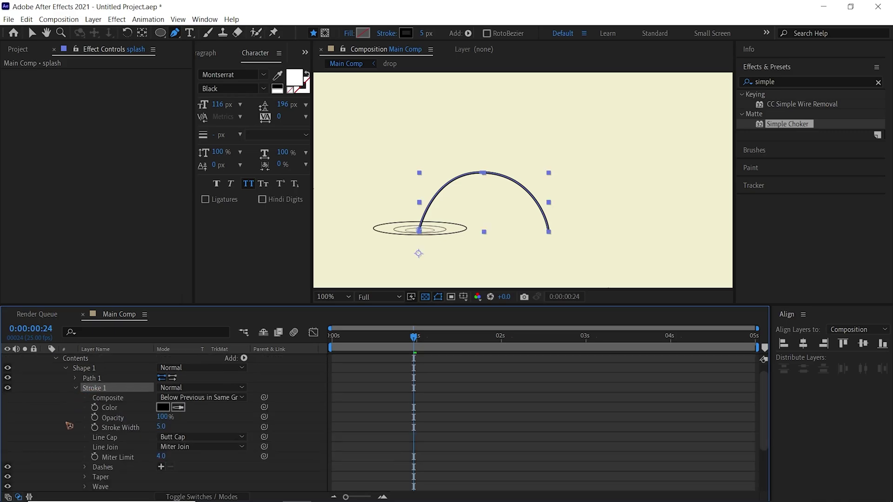
pyautogui.click(117, 439)
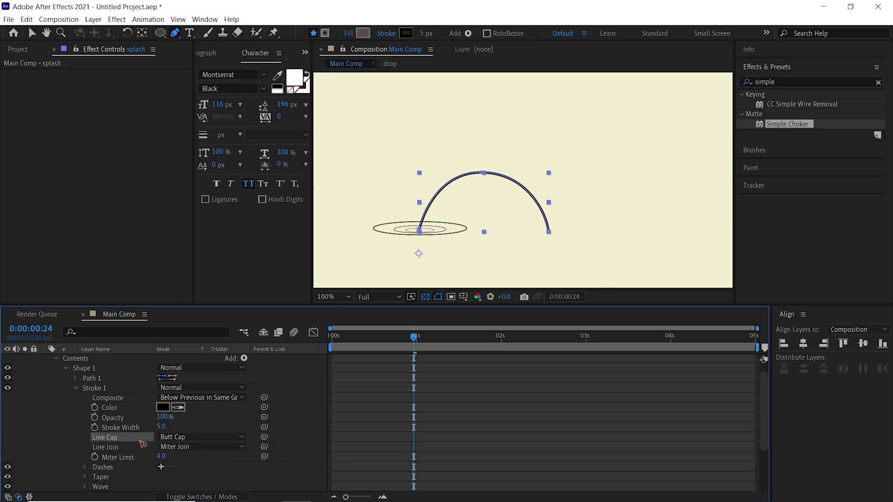
pyautogui.click(199, 438)
pyautogui.click(206, 461)
pyautogui.click(31, 33)
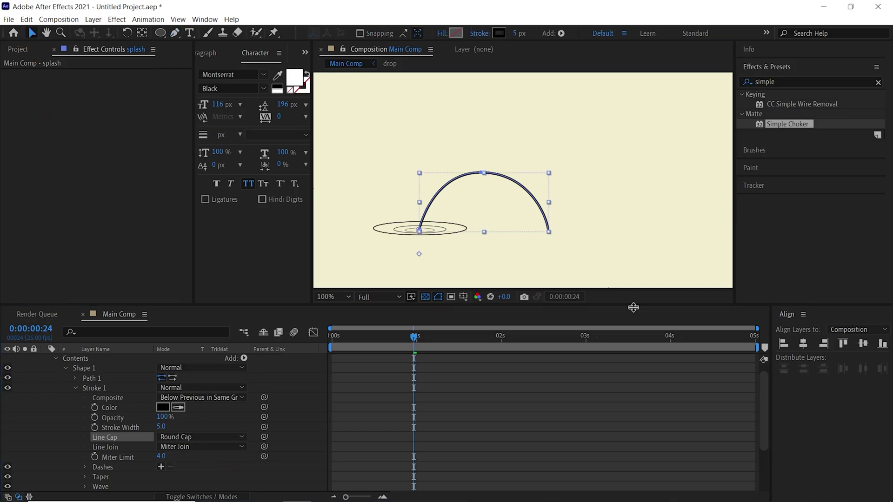
# Step: Compare Butt Cap with Round Cap on the outer end of the splash arch, restoring Round Cap
pyautogui.click(677, 394)
pyautogui.scroll(2, 574, 256)
pyautogui.press('space')
pyautogui.moveTo(596, 256); pyautogui.dragTo(549, 134)
pyautogui.moveTo(600, 222); pyautogui.dragTo(556, 154)
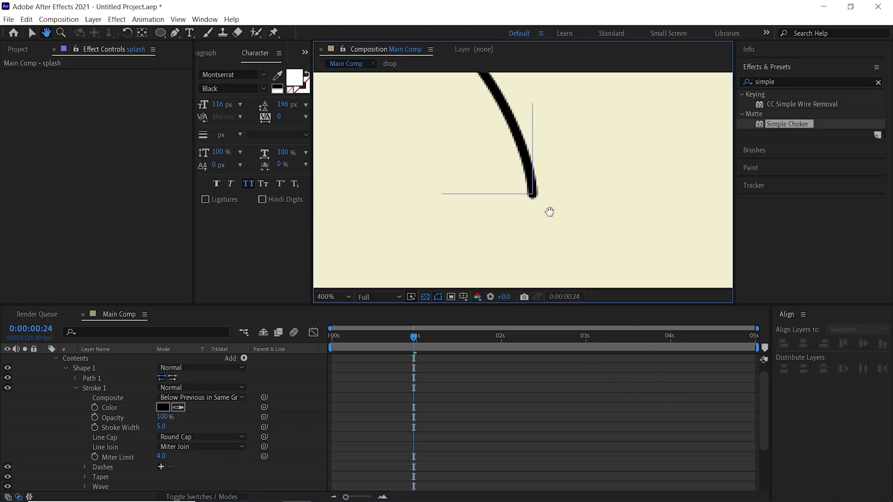
pyautogui.press('v')
pyautogui.click(207, 437)
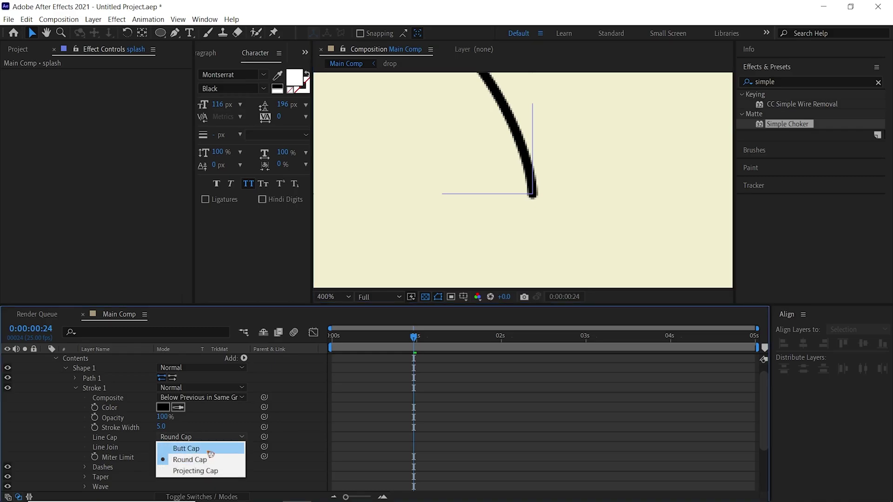
pyautogui.click(210, 449)
pyautogui.click(510, 434)
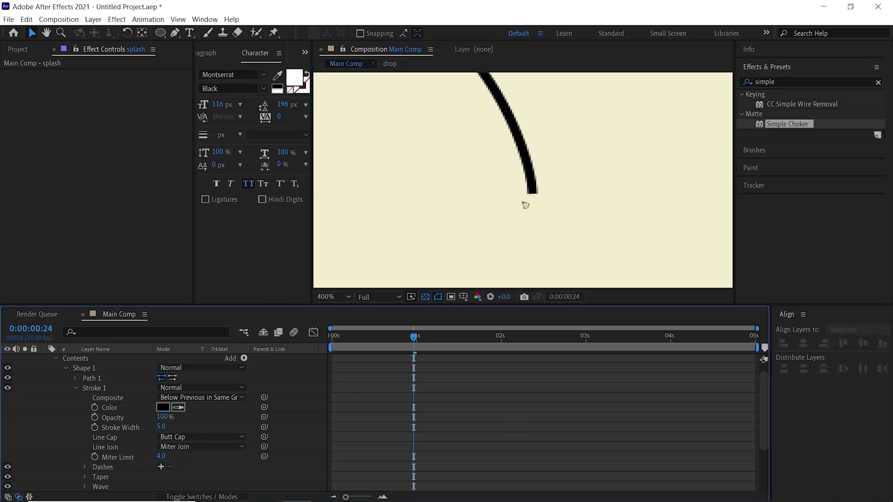
pyautogui.click(200, 437)
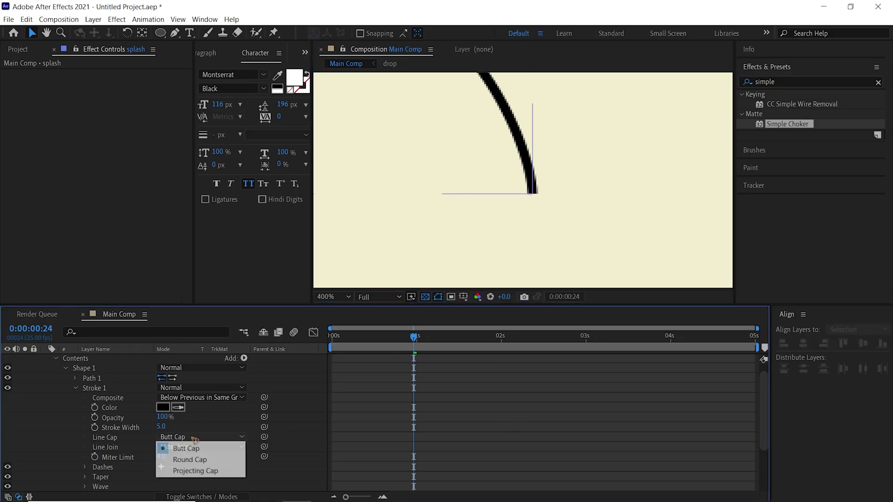
pyautogui.click(213, 460)
# Step: Add a Trim Paths operator to the splash layer's shape
pyautogui.scroll(1, 45, 399)
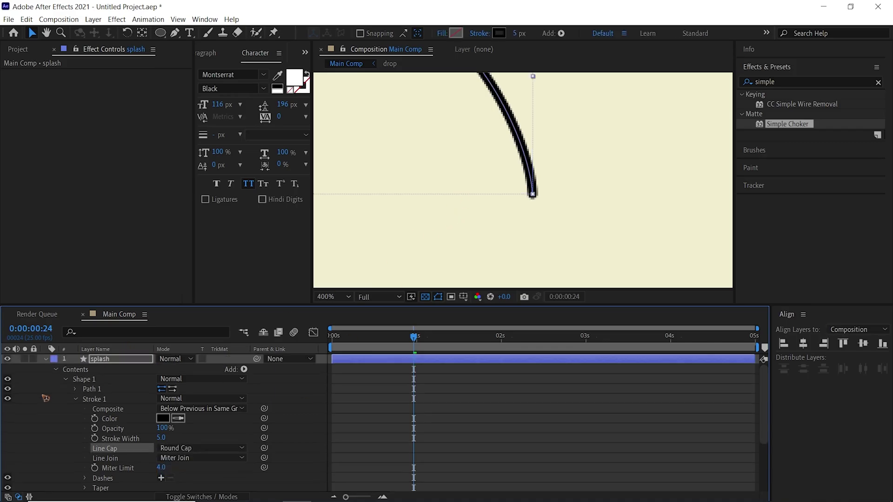
pyautogui.click(55, 370)
pyautogui.click(246, 371)
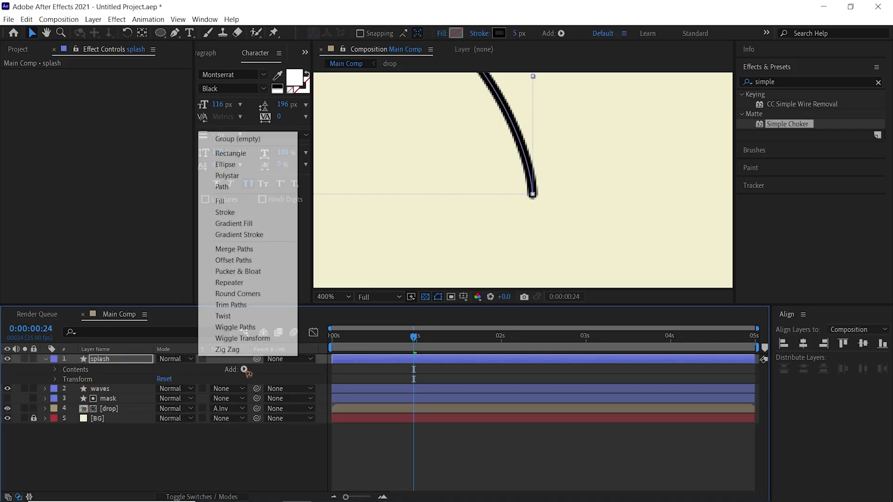
pyautogui.click(241, 306)
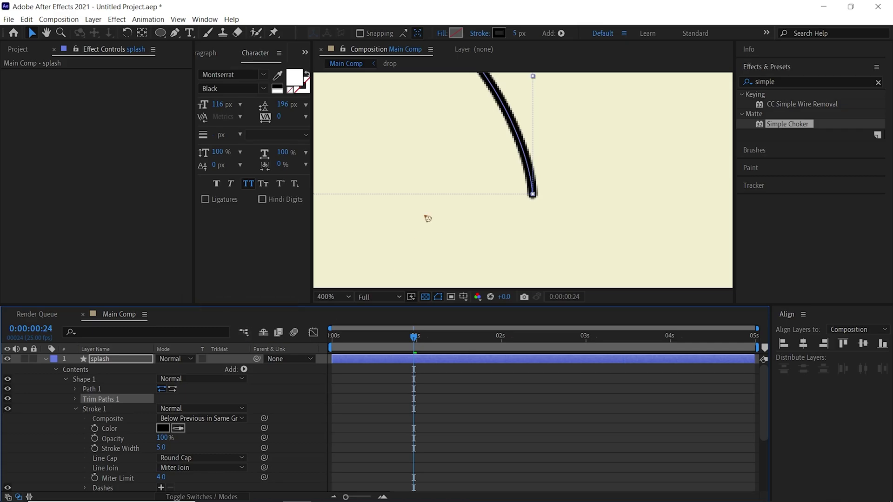
# Step: Expand Trim Paths 1 and set its End to 0% with the current time at 0:00:00:24
pyautogui.scroll(-2, 427, 219)
pyautogui.moveTo(422, 214); pyautogui.dragTo(495, 241)
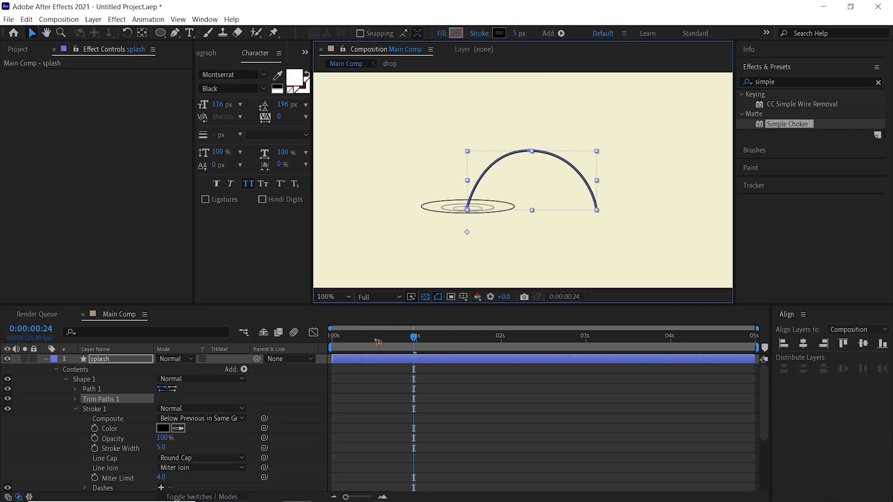
pyautogui.moveTo(378, 341); pyautogui.dragTo(413, 356)
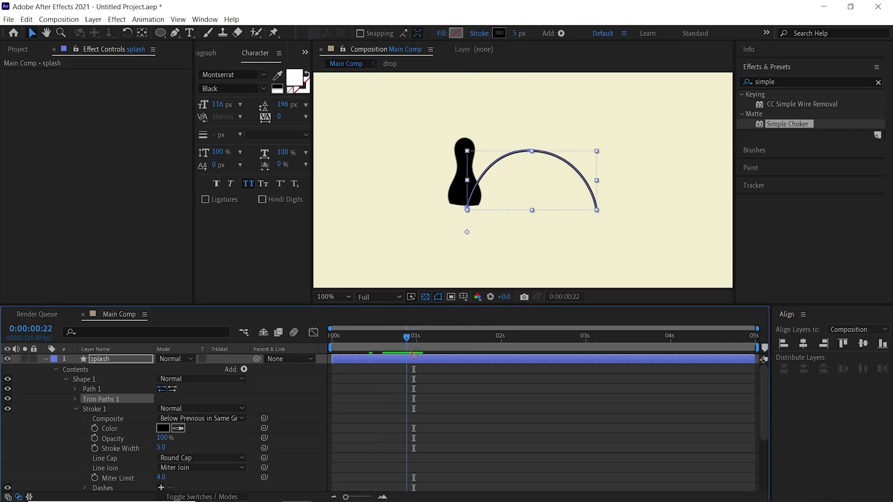
pyautogui.click(76, 410)
pyautogui.click(74, 399)
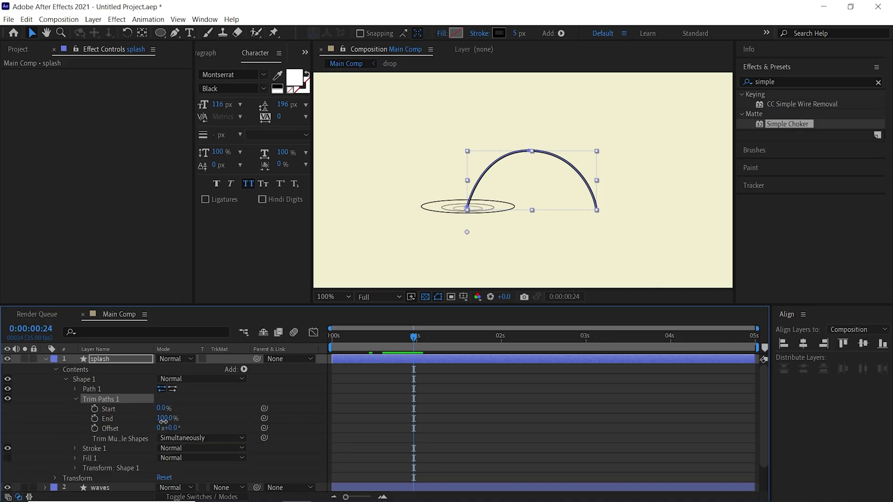
pyautogui.moveTo(164, 419); pyautogui.dragTo(97, 428)
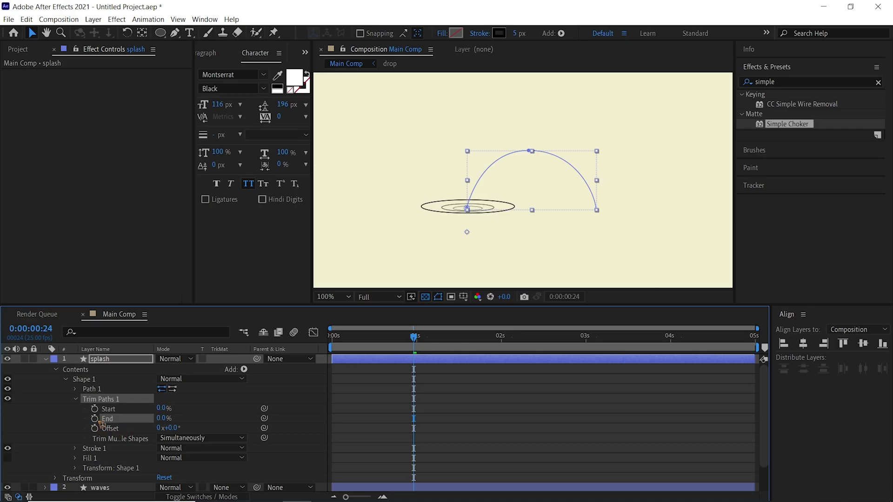
# Step: Keyframe the splash's Trim Paths Start and End from 0% to 100%, with End running 0:00:00:24 to 0:00:01:22 and Start beginning at 0:00:01:03
pyautogui.click(95, 419)
pyautogui.click(95, 409)
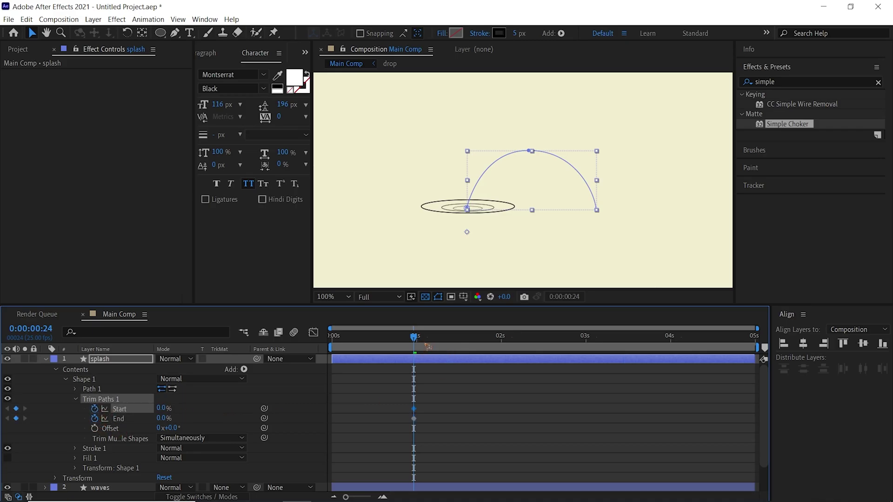
pyautogui.press('space')
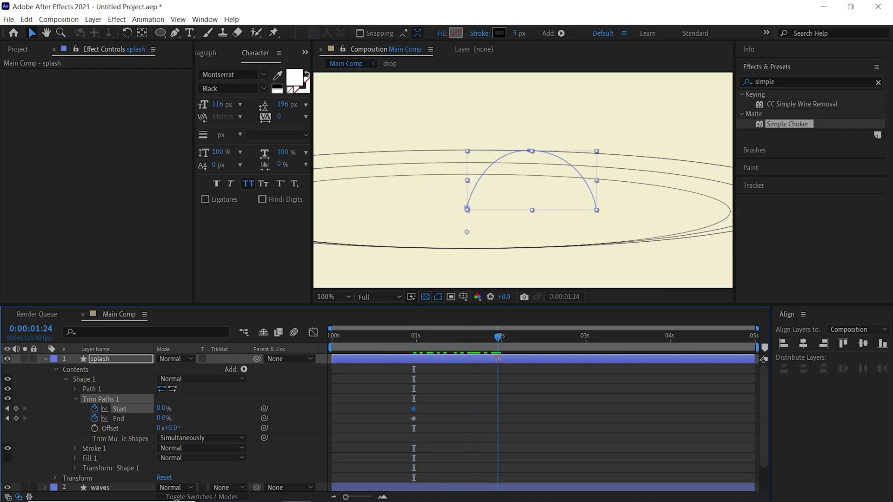
pyautogui.press('space')
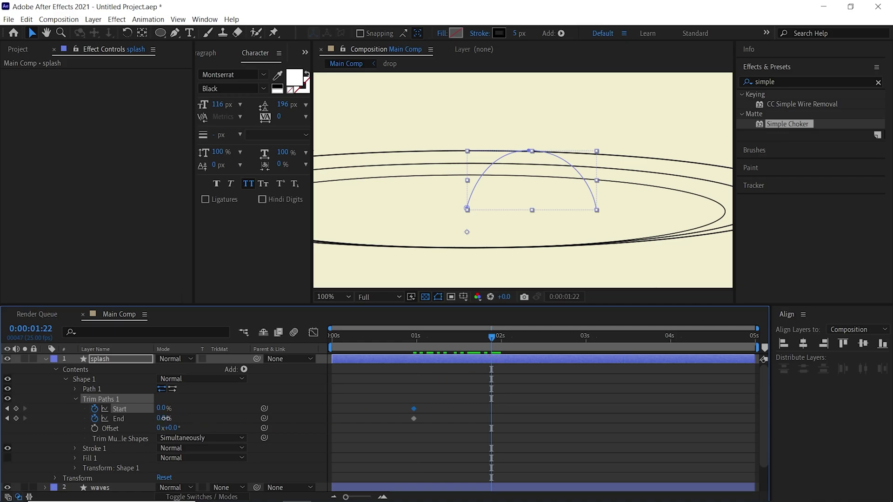
pyautogui.moveTo(166, 418)
pyautogui.mouseDown()
pyautogui.moveTo(238, 420)
pyautogui.moveTo(177, 408)
pyautogui.moveTo(271, 417)
pyautogui.mouseUp()
pyautogui.moveTo(562, 390); pyautogui.dragTo(431, 413)
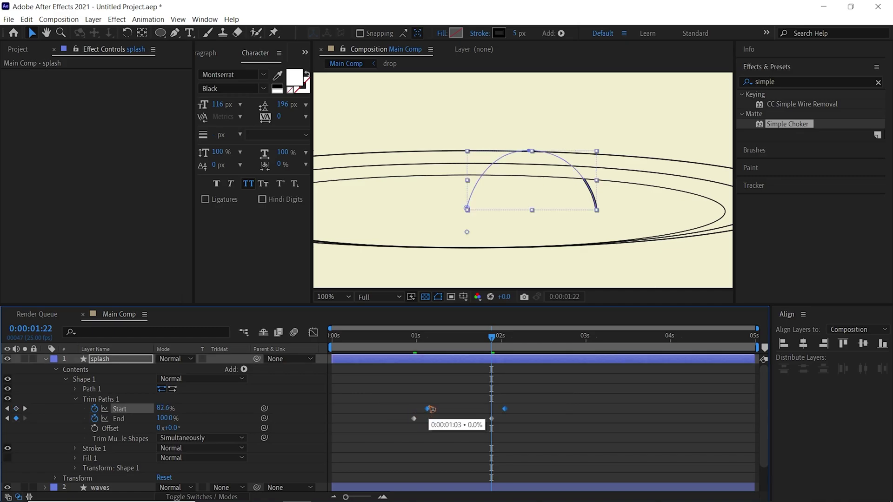
pyautogui.click(393, 339)
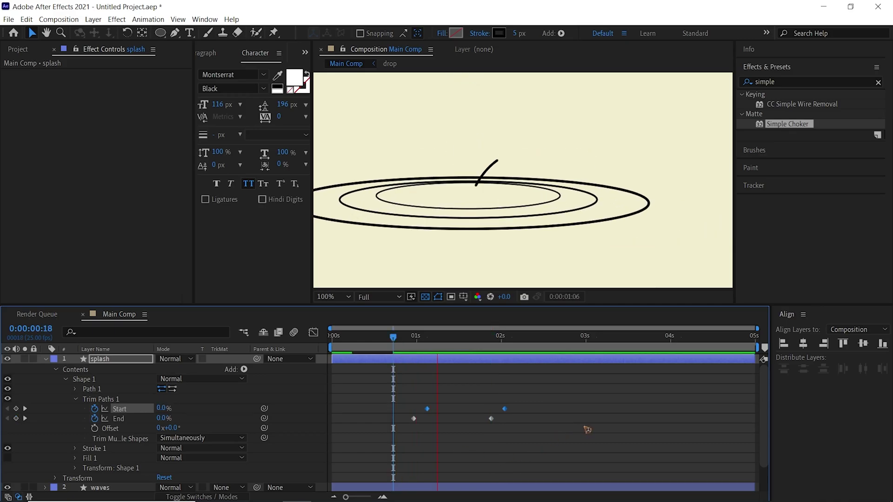
# Step: Ease the splash's Trim Paths keyframes and reshape their speed curves to start fast and slow toward the end, then preview the motion
pyautogui.moveTo(592, 390); pyautogui.dragTo(389, 452)
pyautogui.click(313, 332)
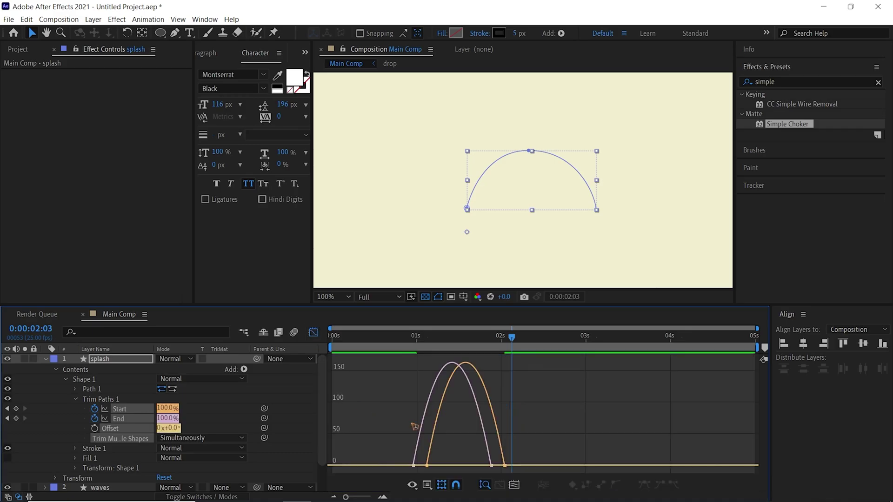
pyautogui.moveTo(455, 455); pyautogui.dragTo(429, 462)
pyautogui.press('space')
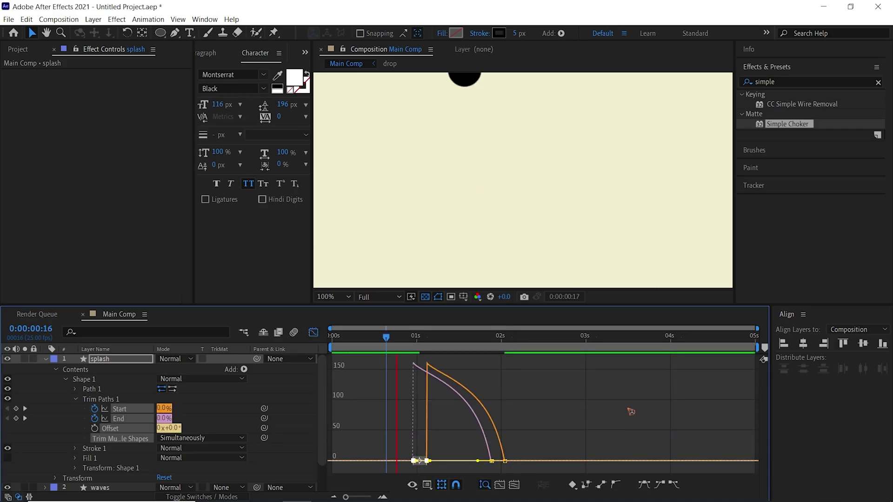
# Step: Add a Repeater to the splash layer's contents
pyautogui.click(66, 380)
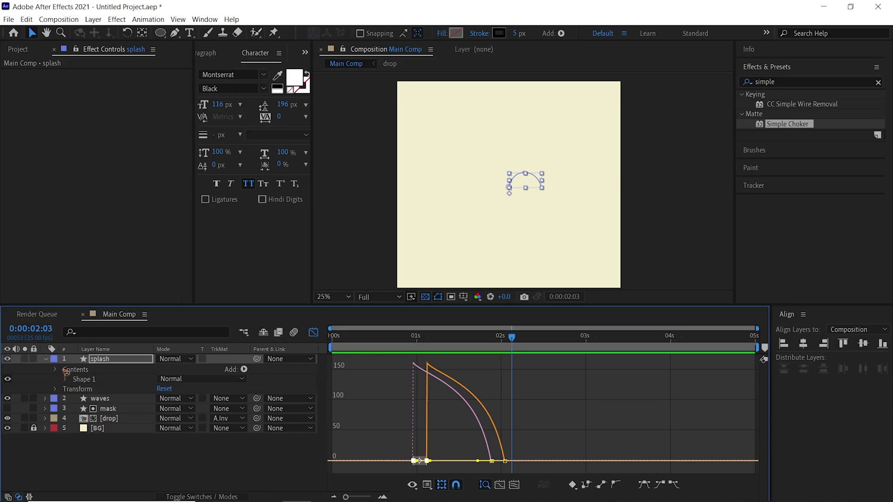
pyautogui.click(55, 370)
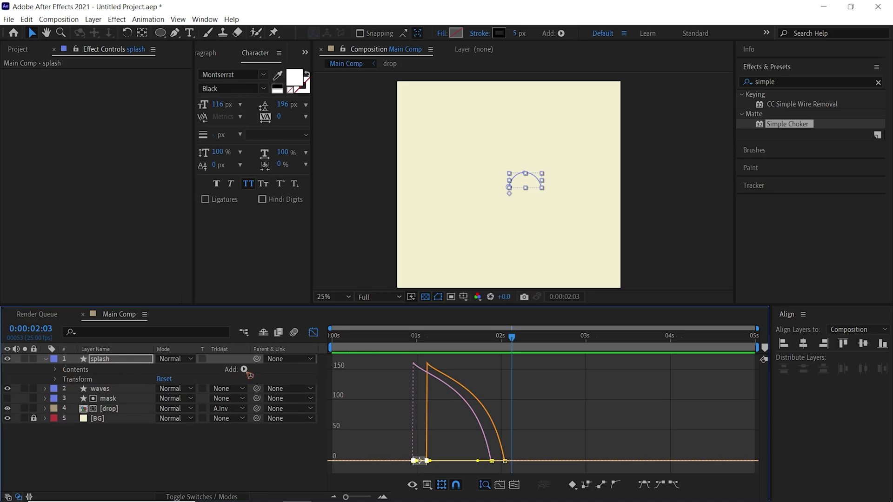
pyautogui.hotkey('shift', 'F3')
pyautogui.click(244, 369)
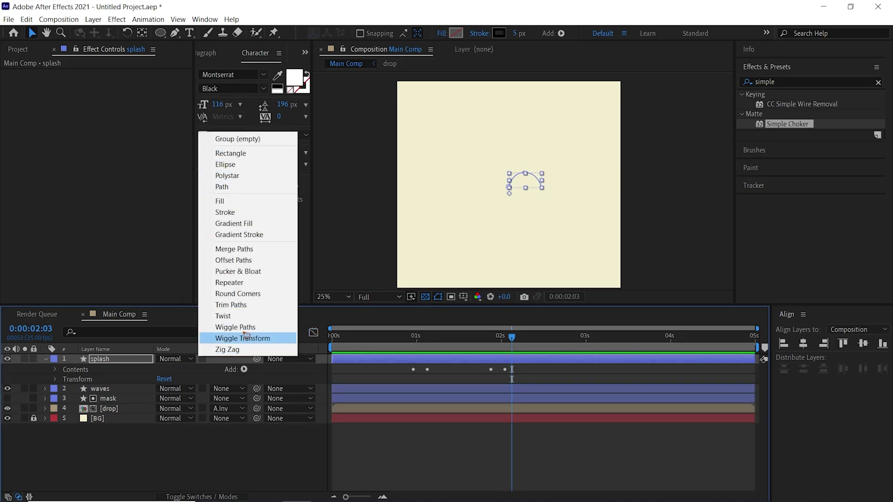
pyautogui.click(246, 283)
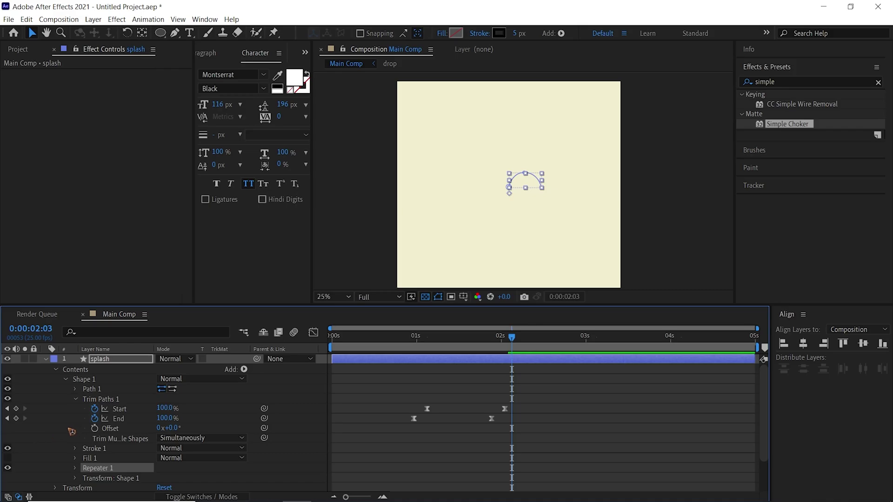
# Step: Set Repeater 1 on the splash shape to 5 copies with an Offset of -3
pyautogui.click(77, 400)
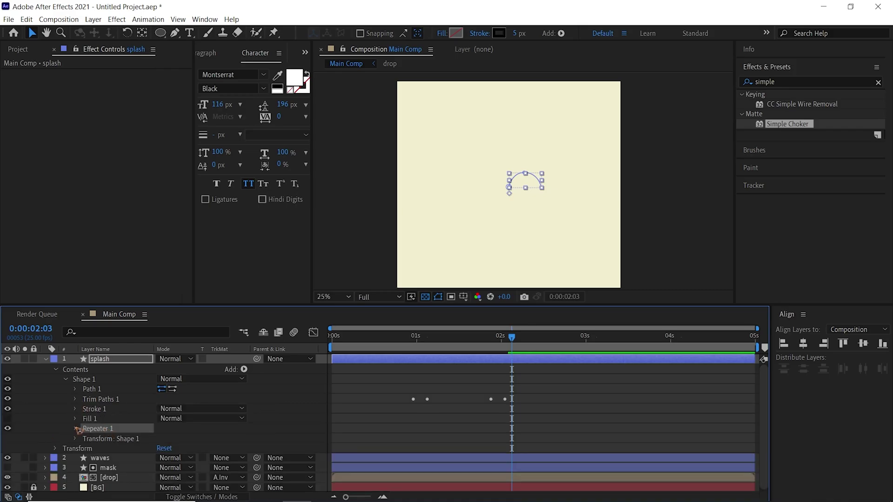
pyautogui.click(75, 429)
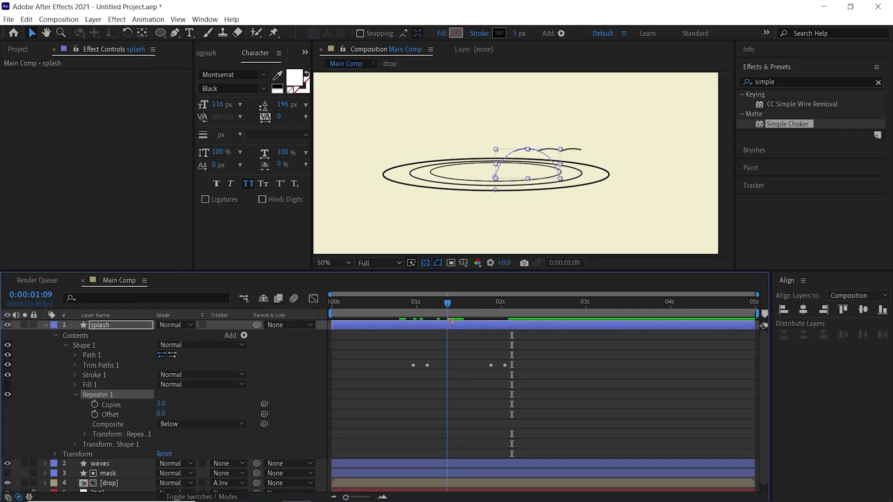
pyautogui.click(592, 376)
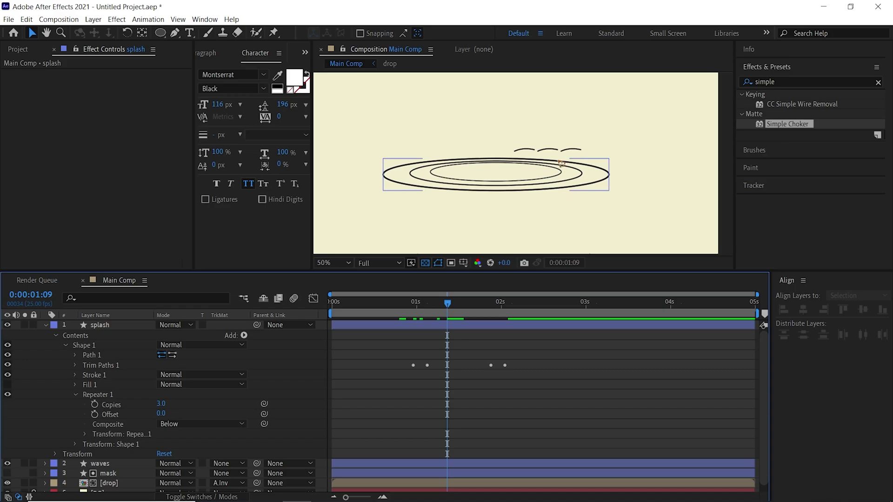
pyautogui.click(161, 404)
pyautogui.write('5')
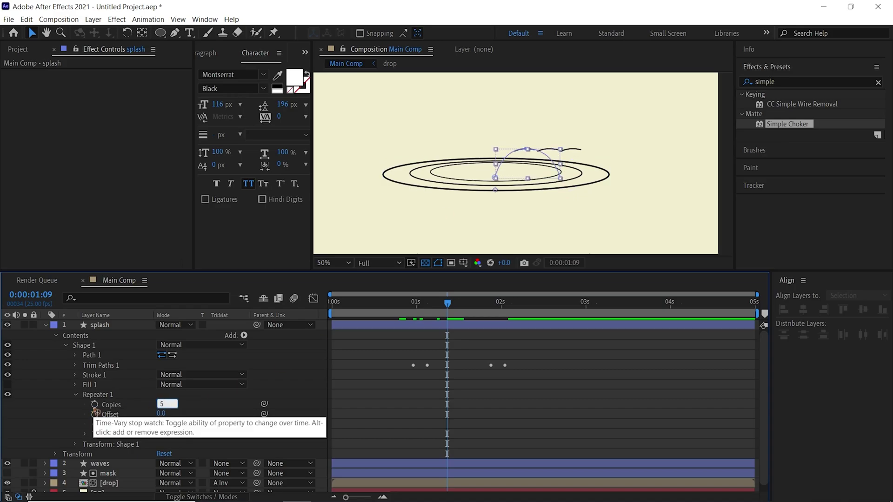
pyautogui.press('Tab')
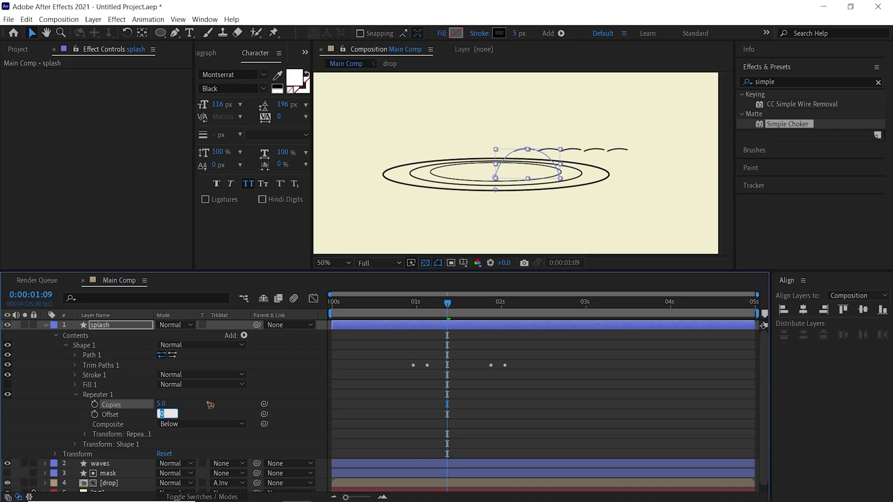
pyautogui.press('Return')
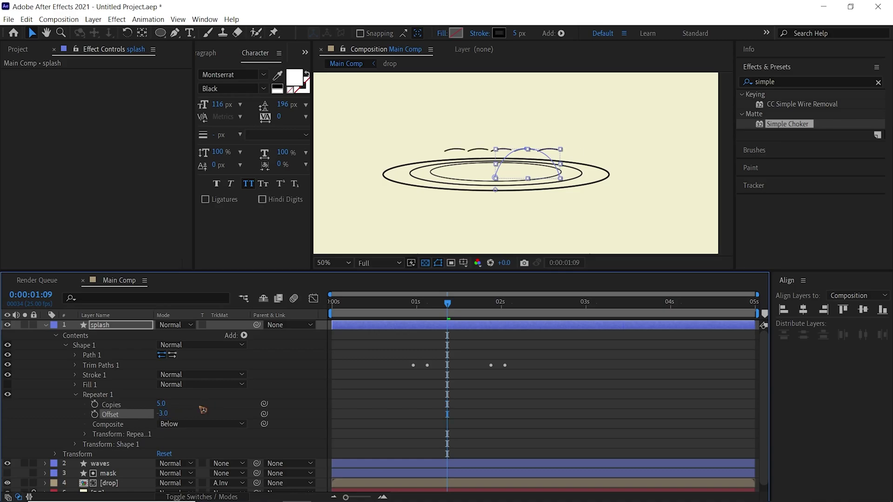
# Step: Unlink the Scale proportions in the Repeater's transform and set Scale to -100, 90%
pyautogui.click(118, 434)
pyautogui.click(85, 434)
pyautogui.scroll(-3, 63, 438)
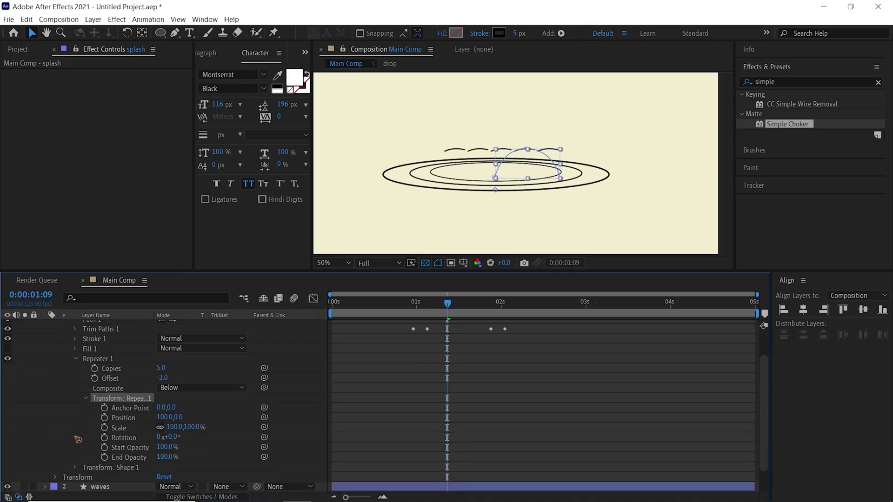
pyautogui.click(126, 430)
pyautogui.click(160, 428)
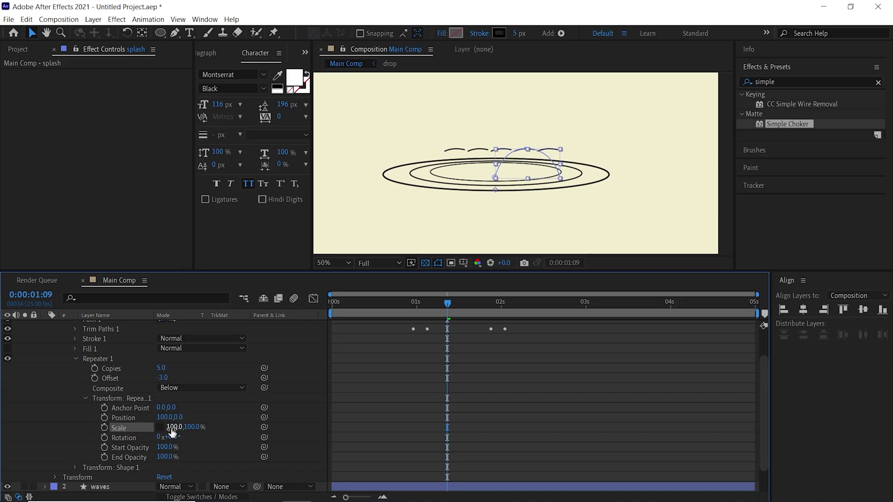
pyautogui.click(172, 428)
pyautogui.write('-')
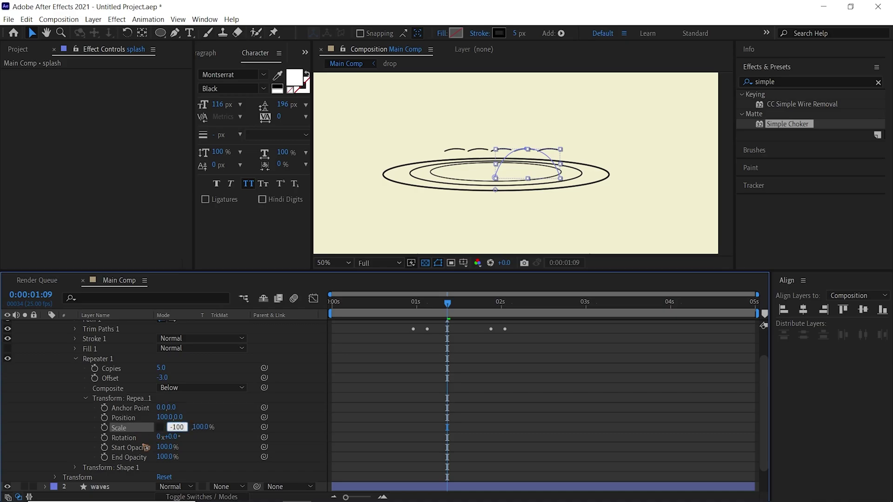
pyautogui.press('Return')
pyautogui.click(198, 427)
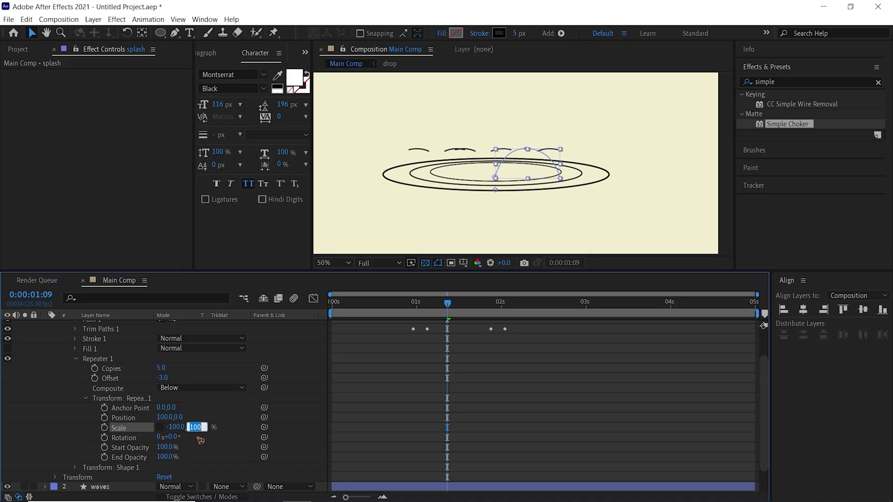
pyautogui.write('90')
pyautogui.press('Return')
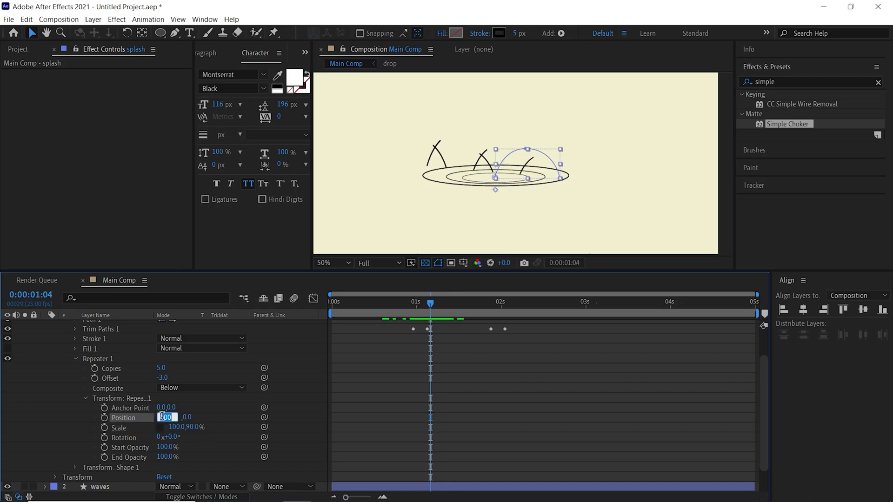
# Step: Set the Position in the Repeater's transform to 12, 6 and preview the splash animation
pyautogui.press('Return')
pyautogui.click(175, 417)
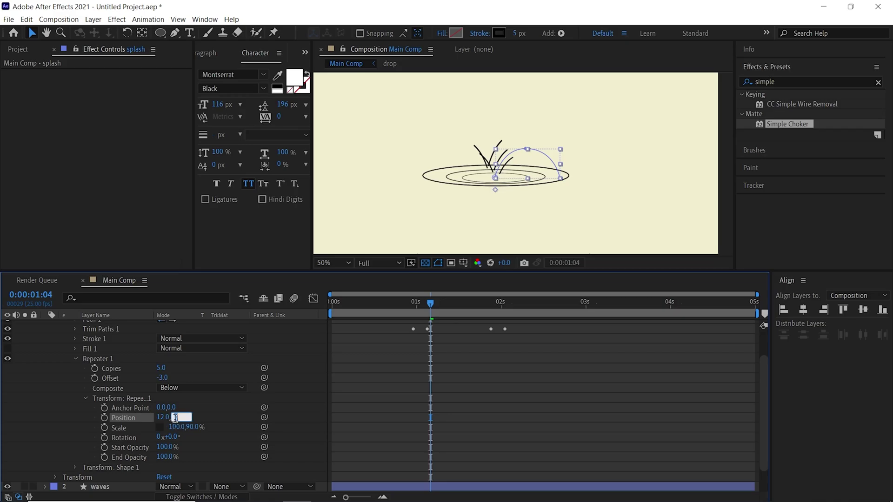
pyautogui.write('6')
pyautogui.press('Return')
pyautogui.press('space')
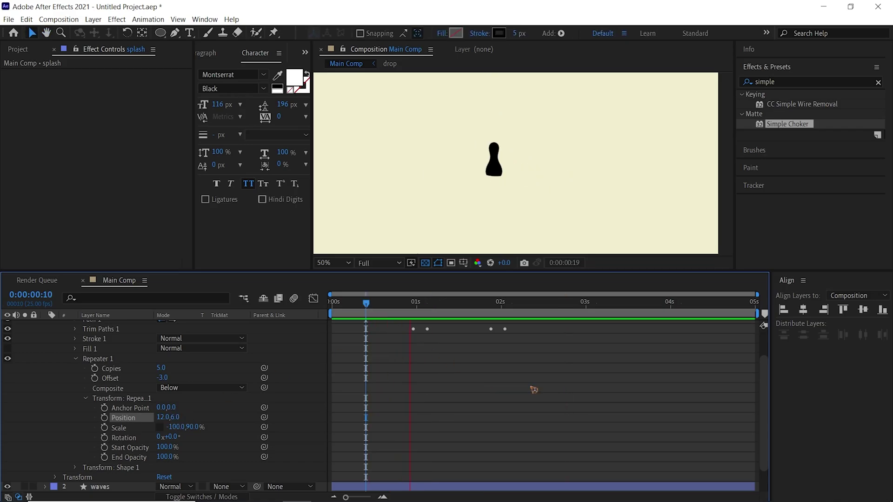
# Step: Draw a small circle with black fill (000000) and no stroke at the centre of the waves
pyautogui.click(160, 32)
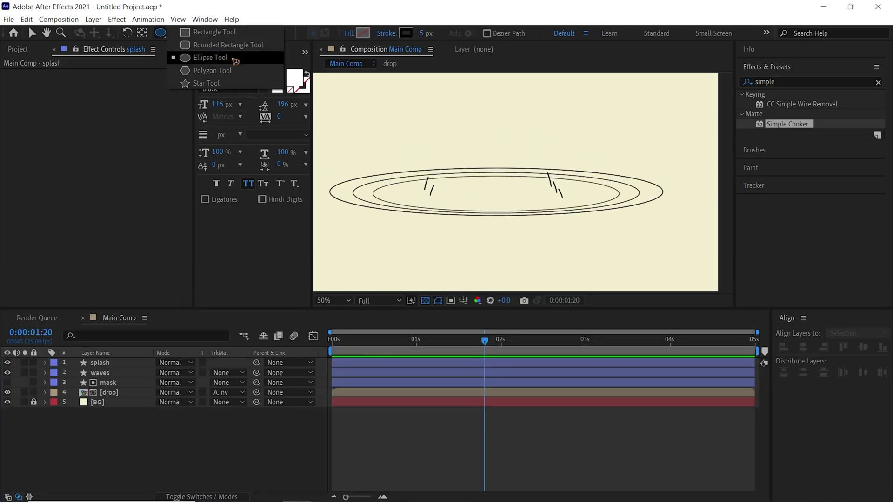
pyautogui.click(234, 59)
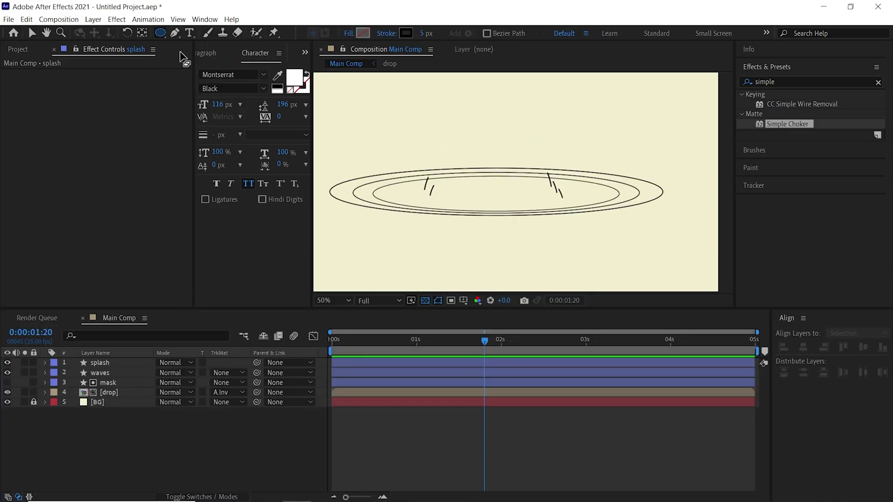
pyautogui.click(397, 35)
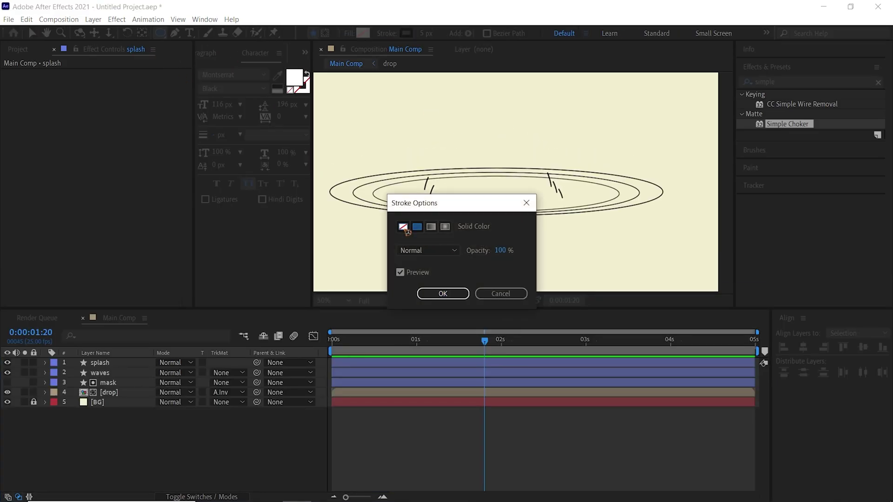
pyautogui.click(405, 229)
pyautogui.click(442, 294)
pyautogui.click(365, 34)
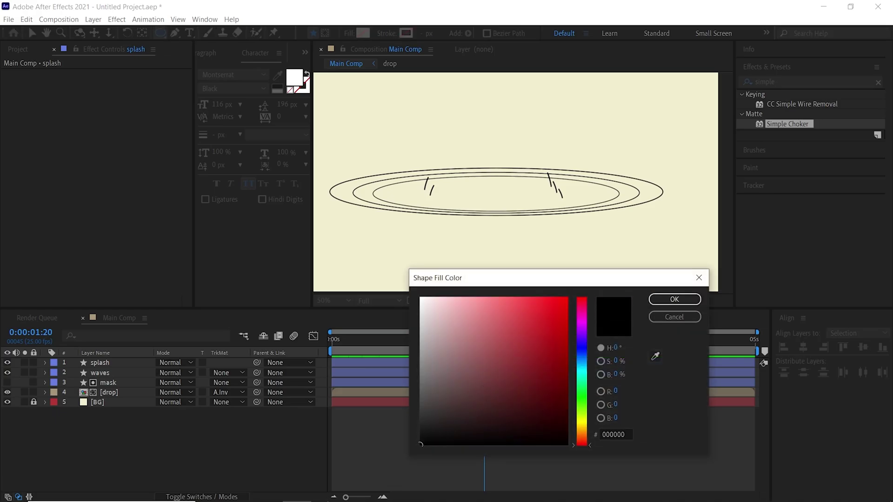
pyautogui.click(676, 299)
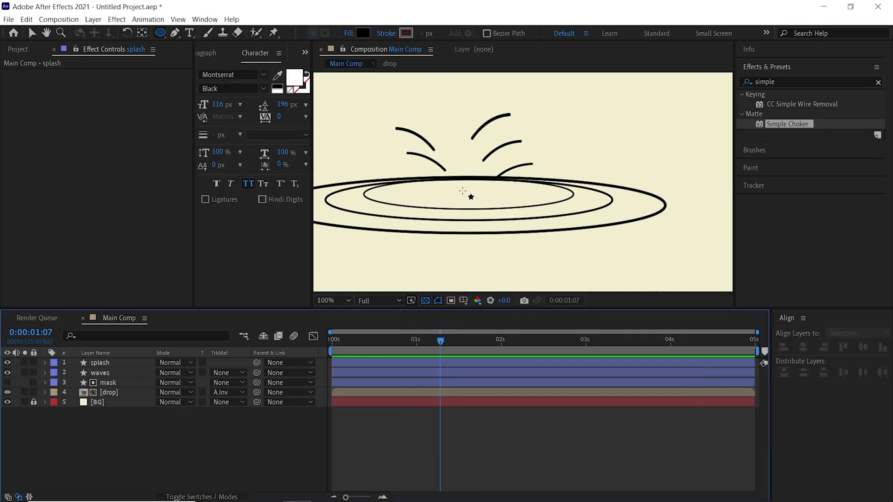
pyautogui.moveTo(463, 191)
pyautogui.mouseDown()
pyautogui.moveTo(475, 202)
pyautogui.moveTo(472, 196)
pyautogui.mouseUp()
pyautogui.press('v')
# Step: Keyframe the circle layer's Position at 960, 960 at 0:00:01:00 and 960, 667 at 0:00:02:00
pyautogui.moveTo(440, 342)
pyautogui.mouseDown()
pyautogui.moveTo(335, 343)
pyautogui.moveTo(453, 370)
pyautogui.moveTo(400, 374)
pyautogui.moveTo(509, 359)
pyautogui.mouseUp()
pyautogui.press('p')
pyautogui.click(75, 374)
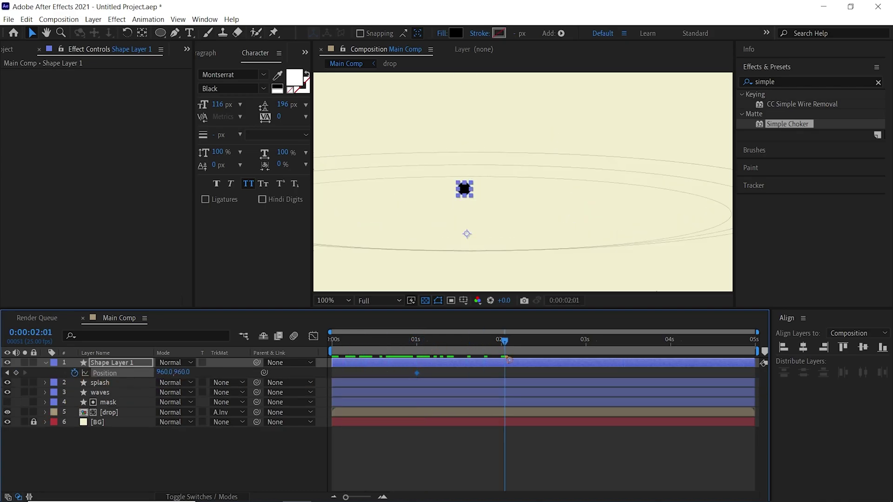
pyautogui.press('pageup')
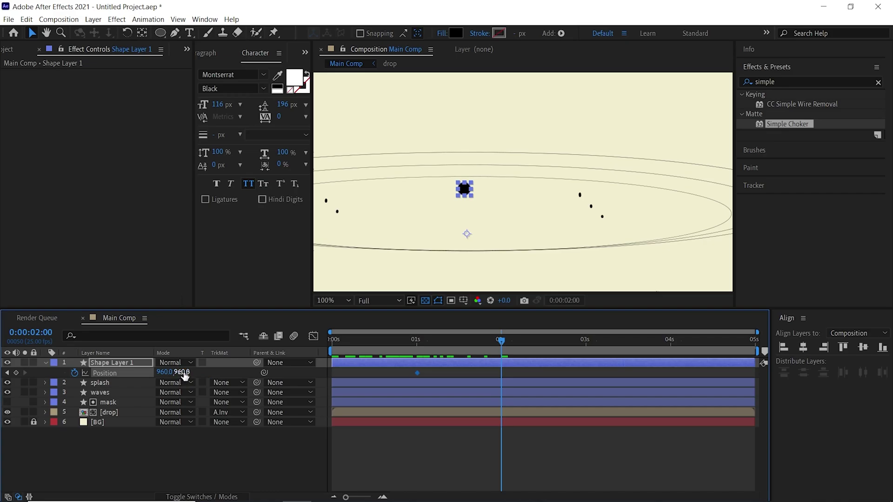
pyautogui.moveTo(182, 372); pyautogui.dragTo(24, 365)
# Step: Copy the circle's first Position keyframe and paste it at 0:00:03:00
pyautogui.press(',')
pyautogui.moveTo(552, 347); pyautogui.dragTo(591, 364)
pyautogui.moveTo(402, 381); pyautogui.dragTo(397, 382)
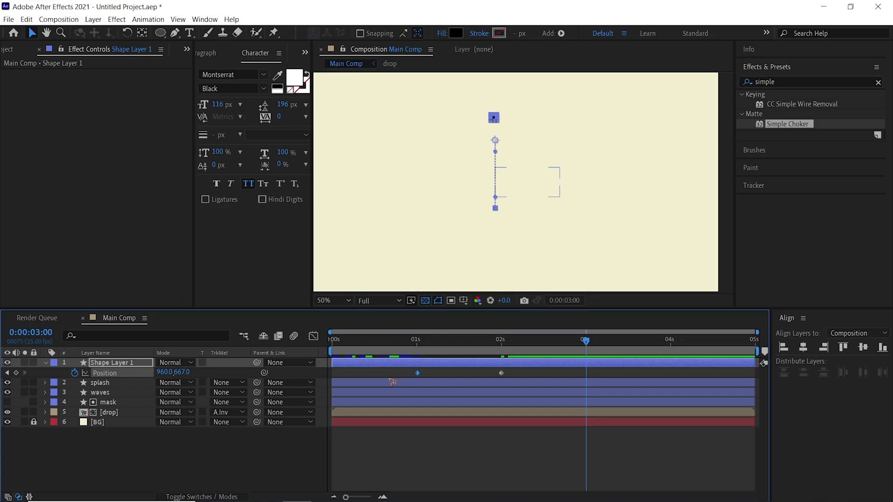
pyautogui.hotkey('ctrl', 'v')
# Step: Ease the circle's three Position keyframes and lengthen the influence on both sides of the middle one so the circle lingers at the peak
pyautogui.moveTo(618, 371); pyautogui.dragTo(370, 388)
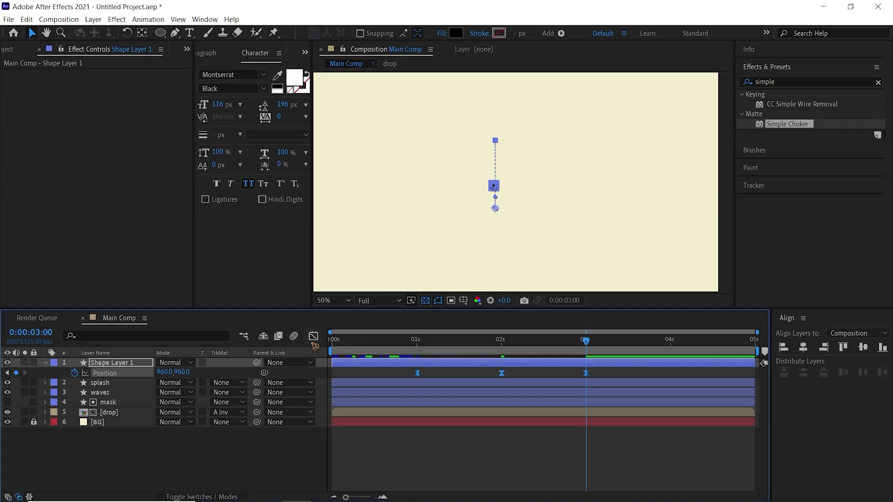
pyautogui.click(313, 336)
pyautogui.moveTo(535, 444); pyautogui.dragTo(459, 466)
pyautogui.moveTo(515, 466); pyautogui.dragTo(543, 466)
# Step: Duplicate the circle layer, offset the copy one frame later in time and set its Scale to 90%
pyautogui.press('space')
pyautogui.moveTo(410, 358); pyautogui.dragTo(436, 357)
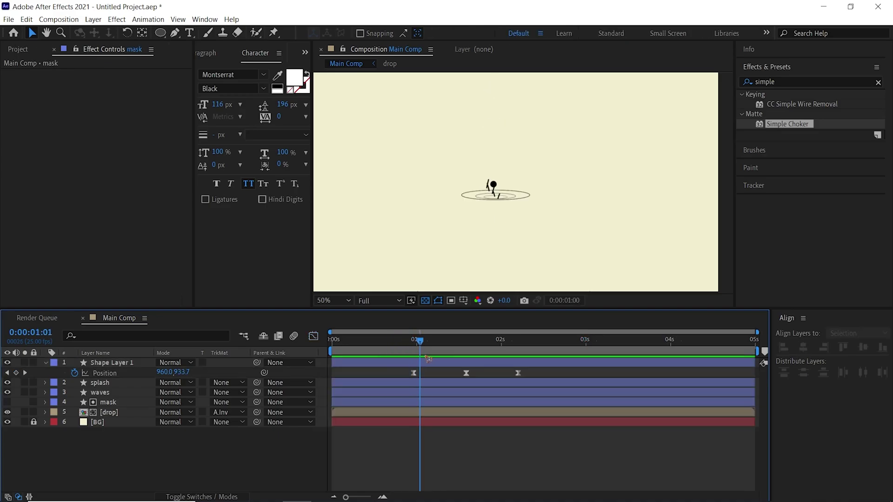
pyautogui.click(122, 364)
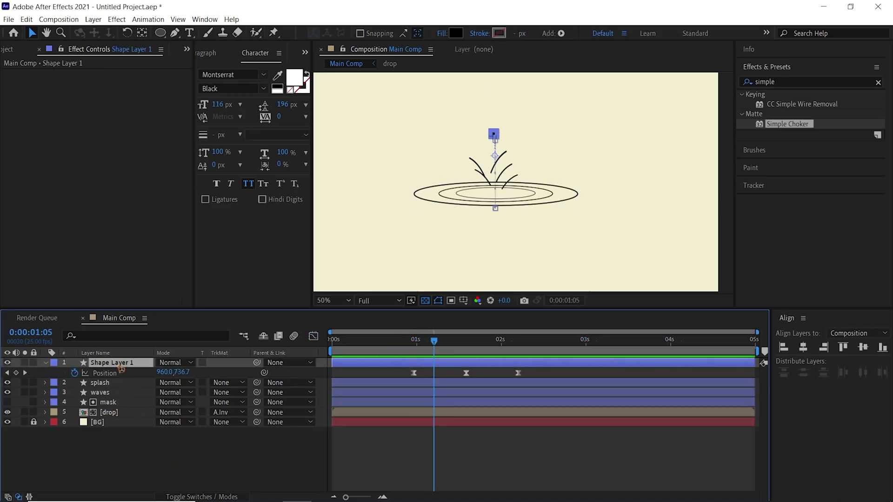
pyautogui.hotkey('ctrl', 'd')
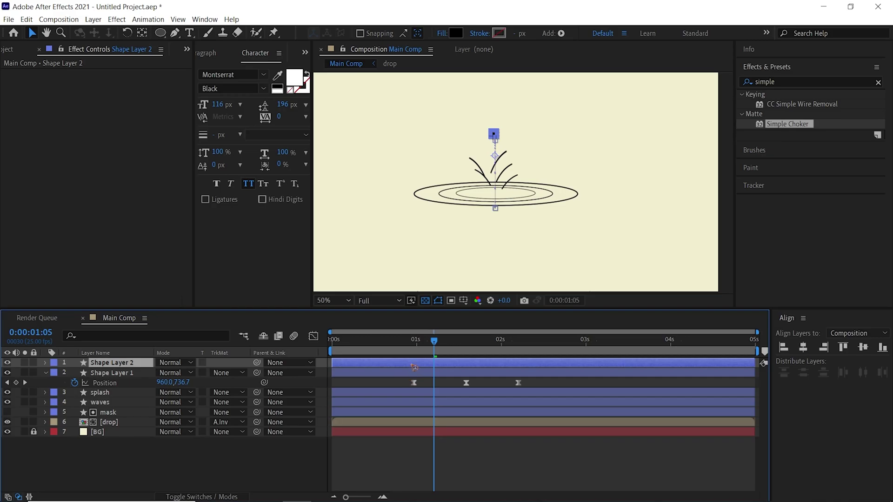
pyautogui.moveTo(414, 367); pyautogui.dragTo(417, 367)
pyautogui.press('s')
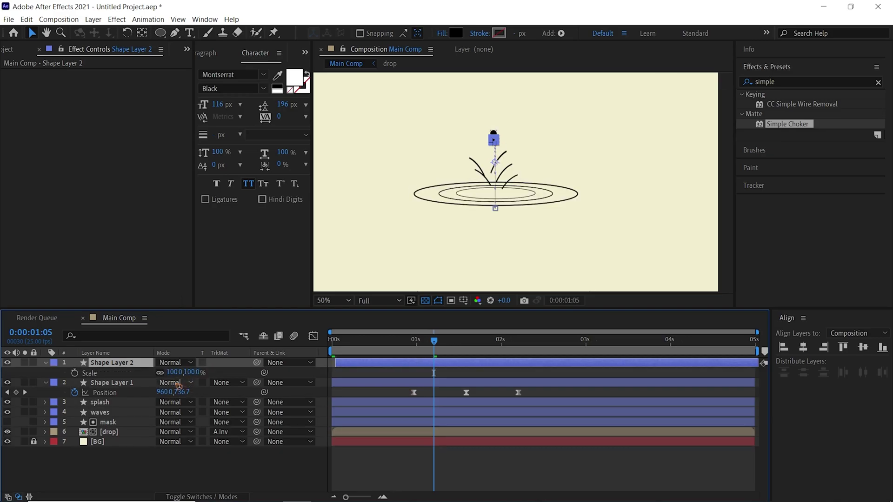
pyautogui.click(176, 373)
pyautogui.write('90')
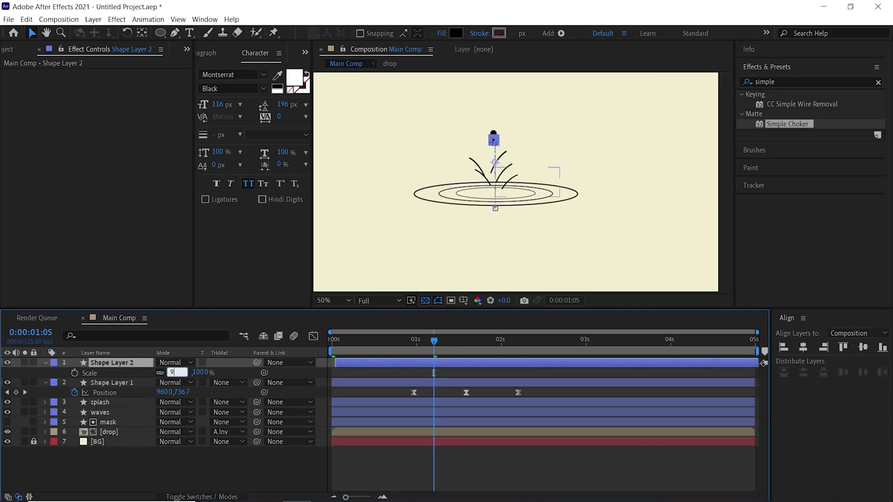
pyautogui.press('Return')
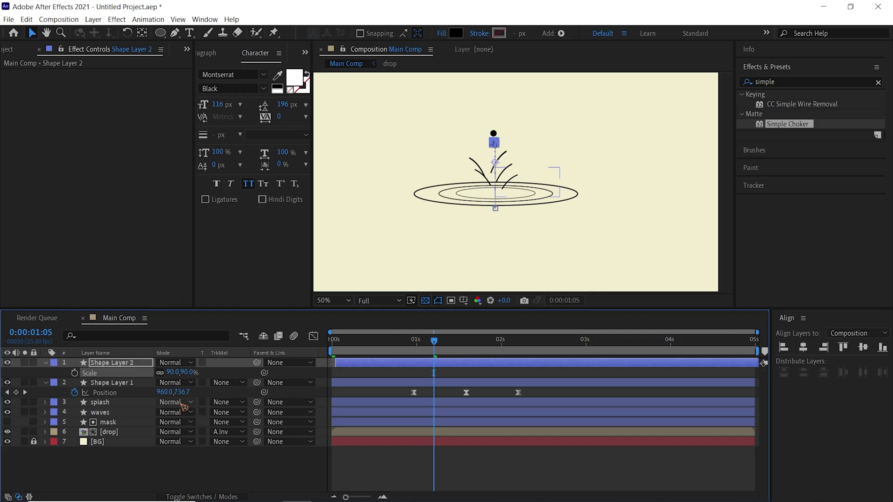
# Step: Duplicate the 90% circle layer, shift the new copy one more frame later, set its Scale to 80% and preview the motion
pyautogui.hotkey('ctrl', 'd')
pyautogui.moveTo(391, 365); pyautogui.dragTo(395, 366)
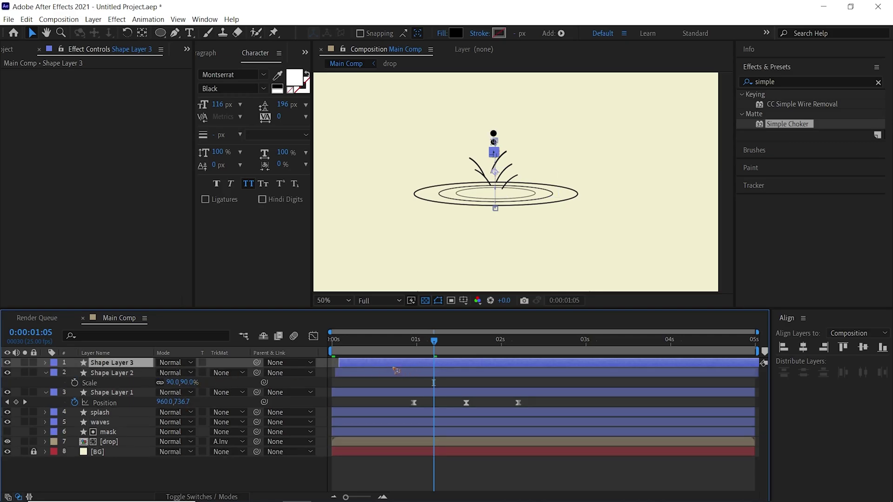
pyautogui.press('s')
pyautogui.click(175, 373)
pyautogui.write('8')
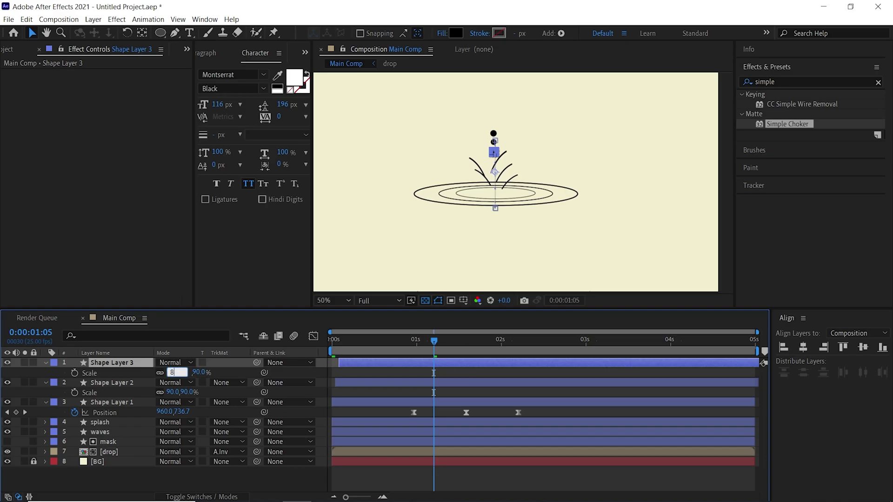
pyautogui.write('0.0,80.0')
pyautogui.press('Return')
pyautogui.press('space')
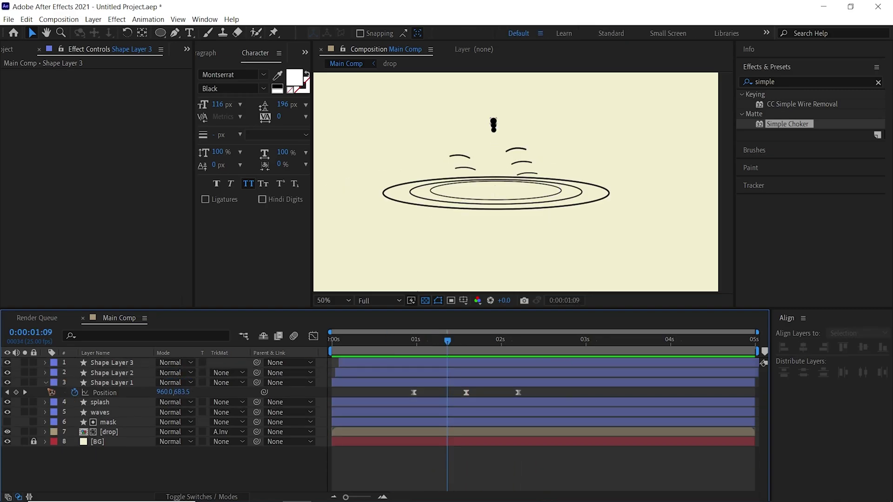
# Step: Pre-compose the three circle layers together into a new composition, keeping the default name
pyautogui.click(46, 383)
pyautogui.click(120, 383)
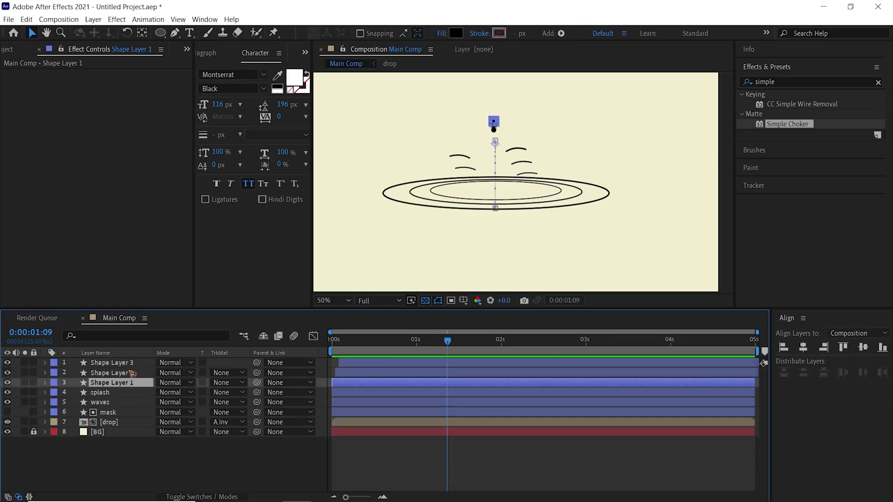
pyautogui.keyDown('shift'); pyautogui.click(131, 363); pyautogui.keyUp('shift')
pyautogui.rightClick(127, 372)
pyautogui.click(188, 316)
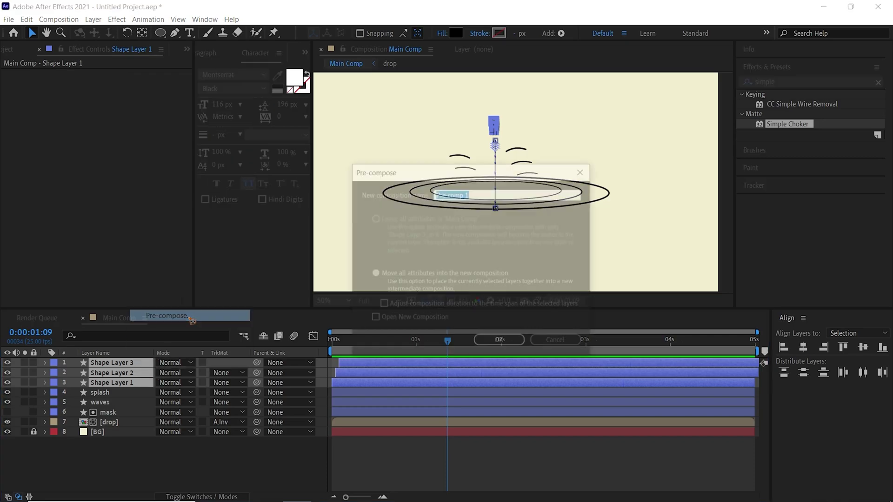
pyautogui.press('Return')
# Step: Duplicate the mask layer, place the copy above Pre-comp 1 and use it as that layer's Alpha Inverted Matte
pyautogui.click(118, 392)
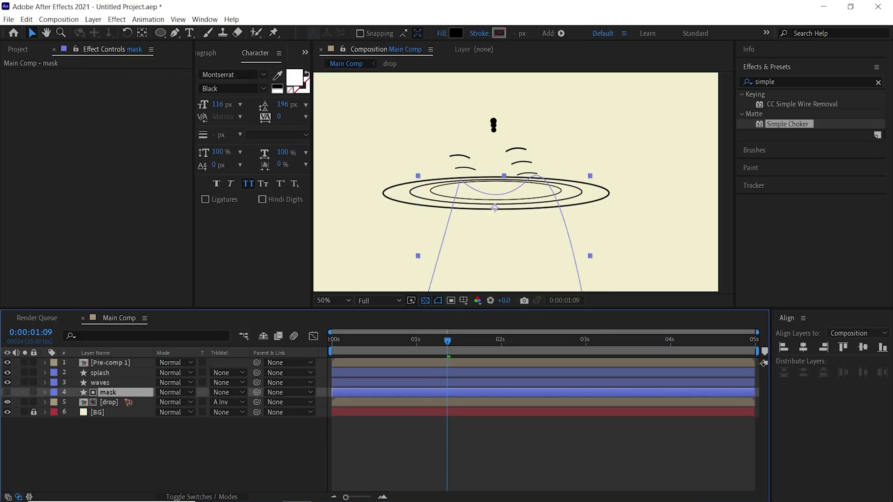
pyautogui.hotkey('ctrl', 'd')
pyautogui.moveTo(121, 393); pyautogui.dragTo(131, 358)
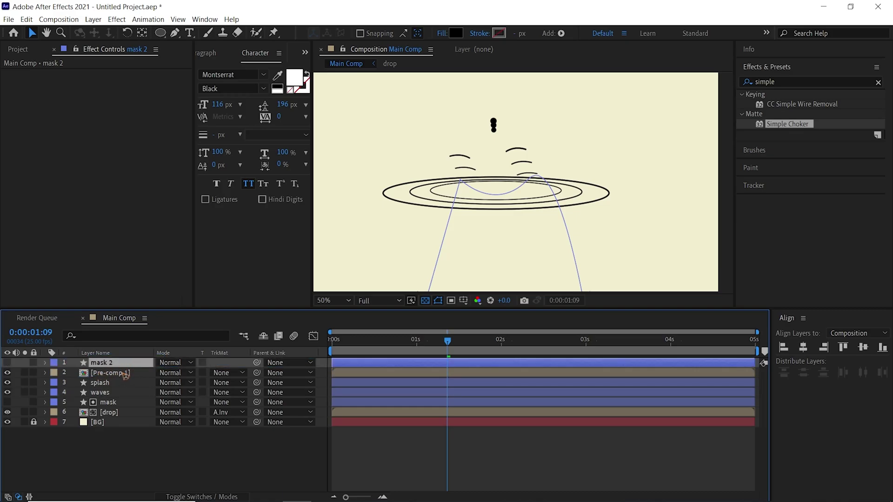
pyautogui.click(221, 372)
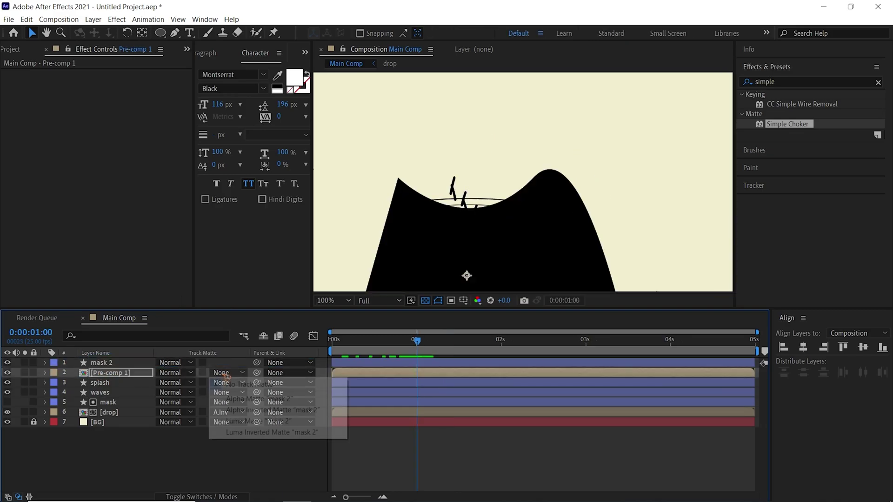
pyautogui.click(272, 410)
pyautogui.press('space')
# Step: Apply Gaussian Blur above Simple Choker on Pre-comp 1, with Blurriness about 23.8 and Choke Matte 10
pyautogui.moveTo(374, 353); pyautogui.dragTo(137, 374)
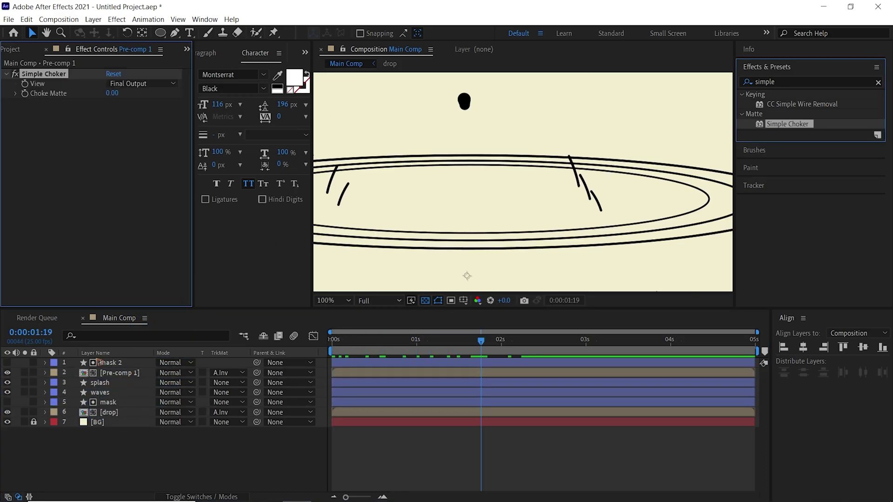
pyautogui.click(849, 77)
pyautogui.write('gauss')
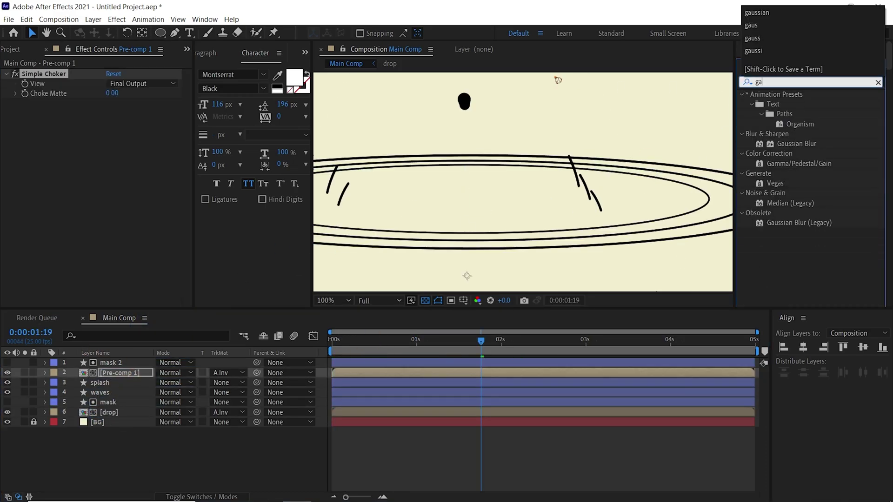
pyautogui.moveTo(797, 104); pyautogui.dragTo(51, 70)
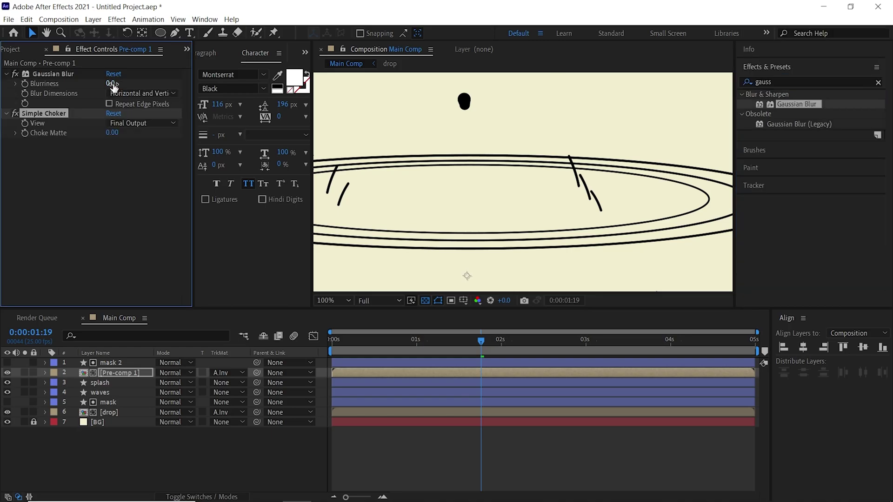
pyautogui.moveTo(112, 85); pyautogui.dragTo(166, 85)
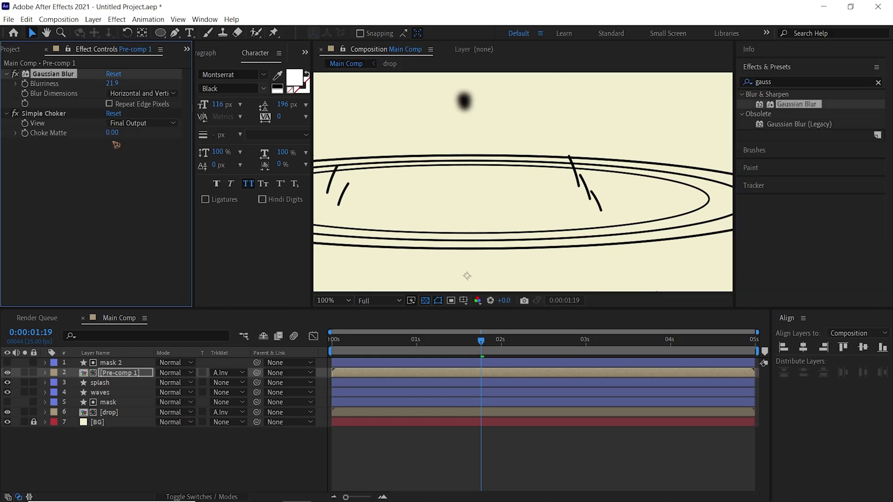
pyautogui.moveTo(114, 134); pyautogui.dragTo(182, 137)
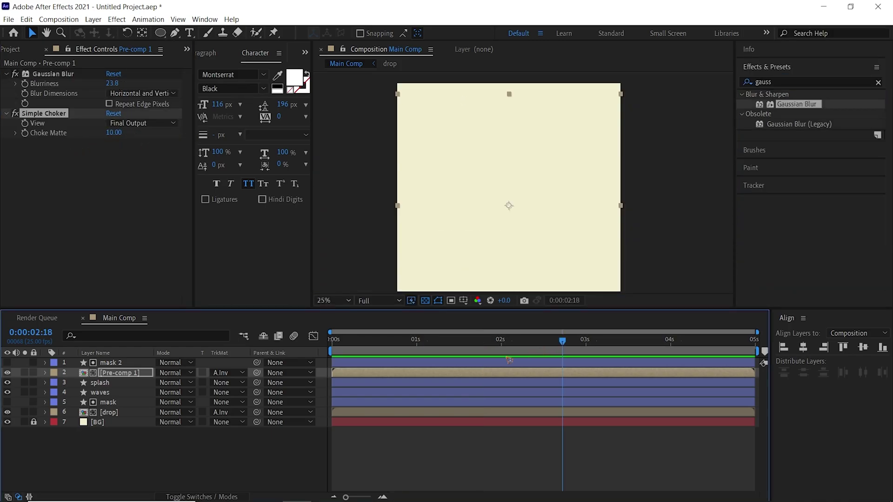
# Step: Add an adjustment layer between the splash and waves layers and apply Turbulent Displace to it
pyautogui.moveTo(562, 341); pyautogui.dragTo(440, 374)
pyautogui.click(486, 445)
pyautogui.click(93, 20)
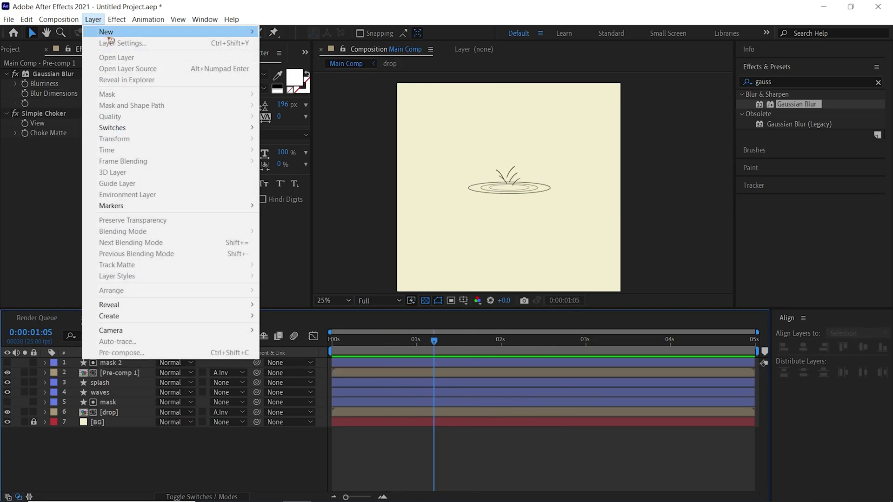
pyautogui.moveTo(110, 30)
pyautogui.click(354, 98)
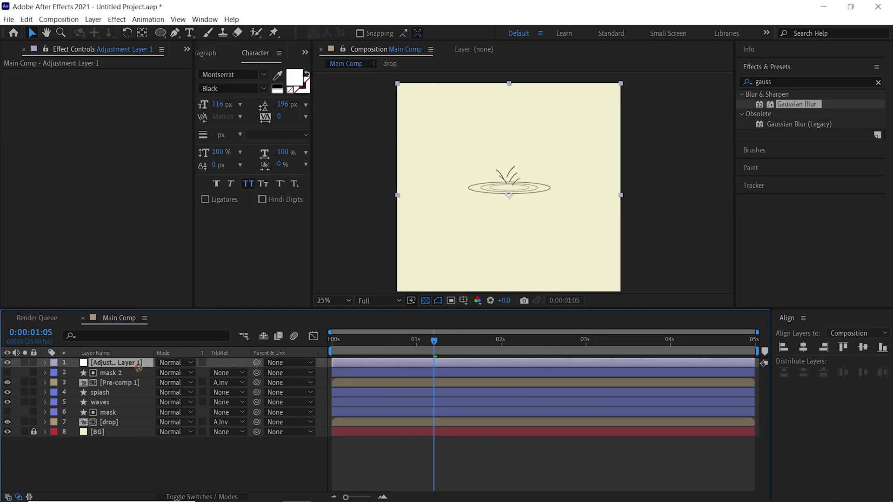
pyautogui.moveTo(139, 367); pyautogui.dragTo(156, 401)
pyautogui.moveTo(790, 83); pyautogui.dragTo(465, 86)
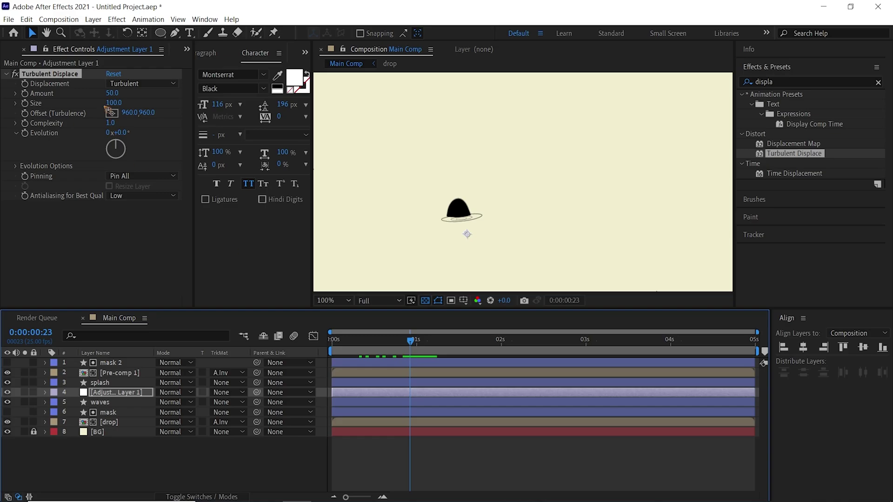
# Step: Keyframe the Turbulent Displace Amount at 0 at 0:00:00:23 and set its Size to 50
pyautogui.click(112, 93)
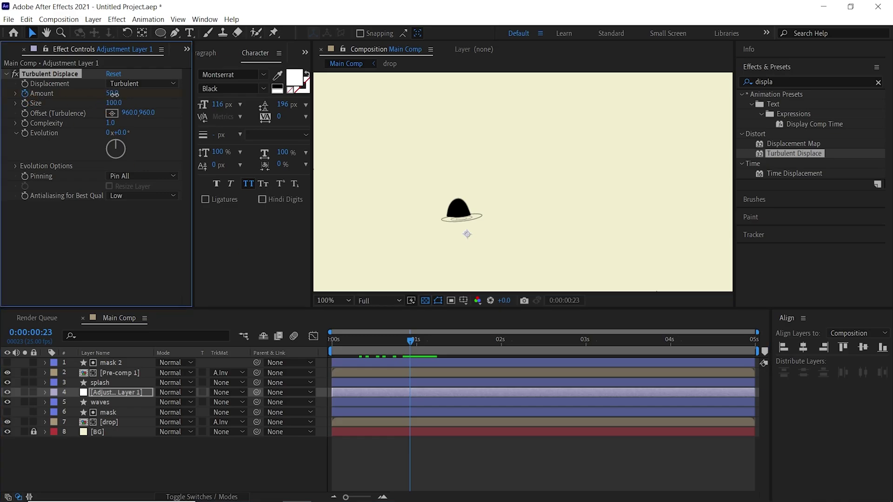
pyautogui.write('0')
pyautogui.press('Return')
pyautogui.click(115, 103)
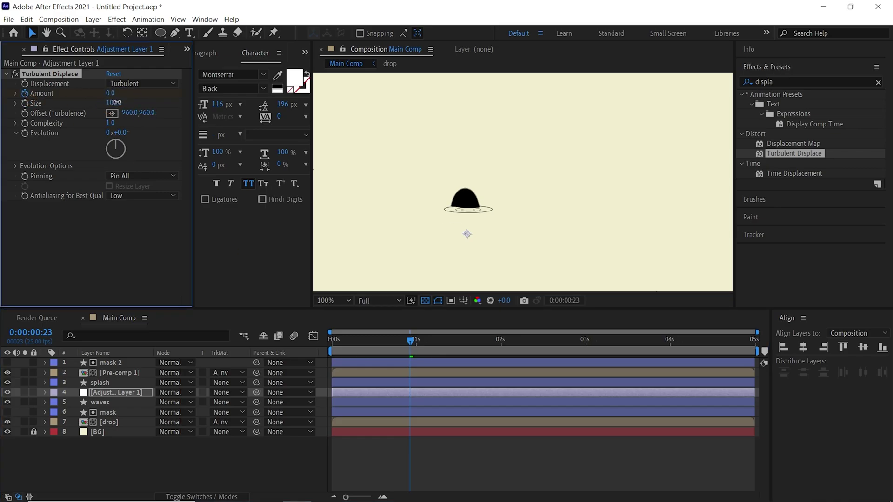
pyautogui.write('50')
pyautogui.press('Return')
# Step: Open the Turbulent Displace Amount for editing at 0:00:01:06
pyautogui.click(424, 345)
pyautogui.moveTo(423, 345); pyautogui.dragTo(437, 345)
pyautogui.click(108, 92)
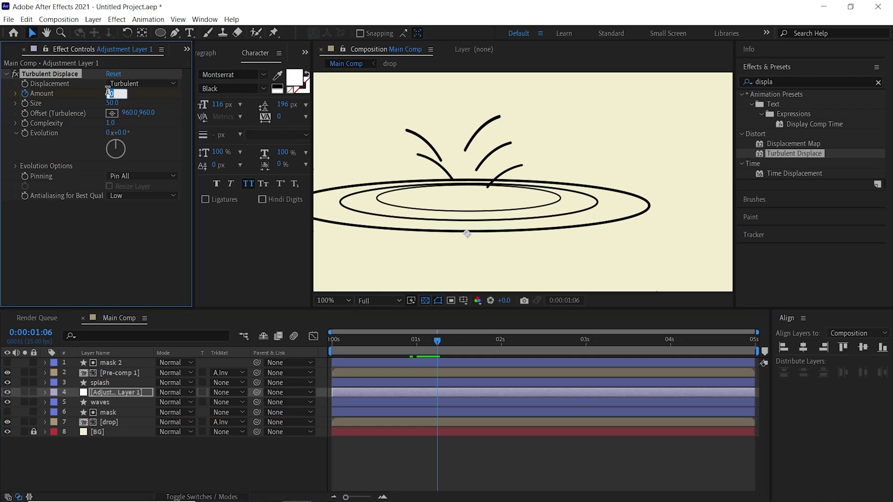